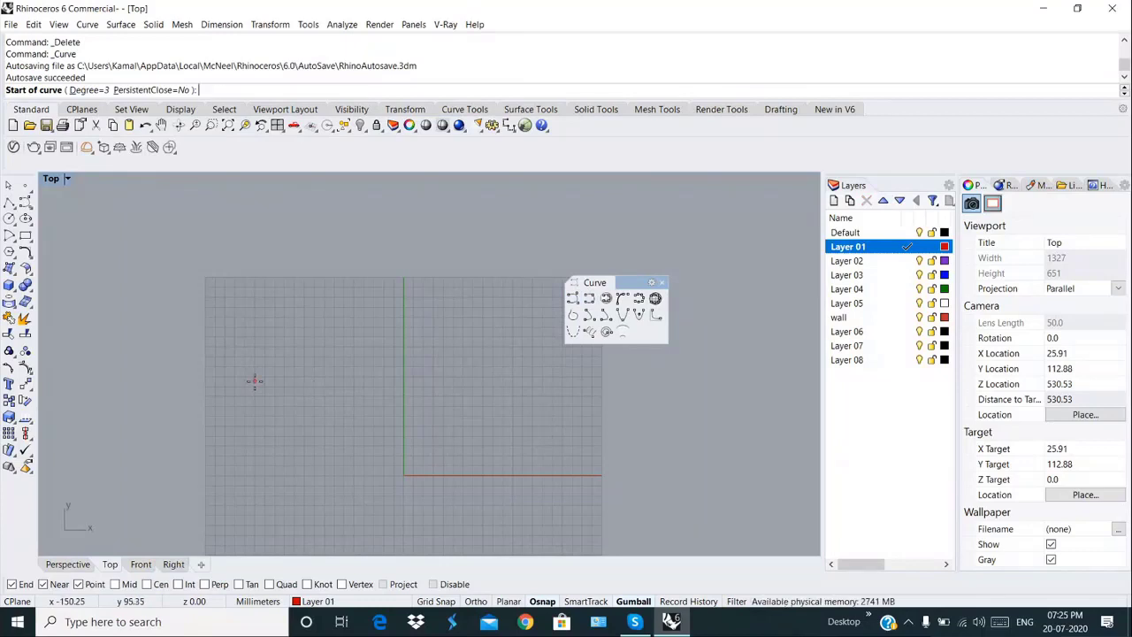
Step: Start a control point curve in the Top view, set its degree to 1, and place eight zigzag points across the grid
left_click(255, 381)
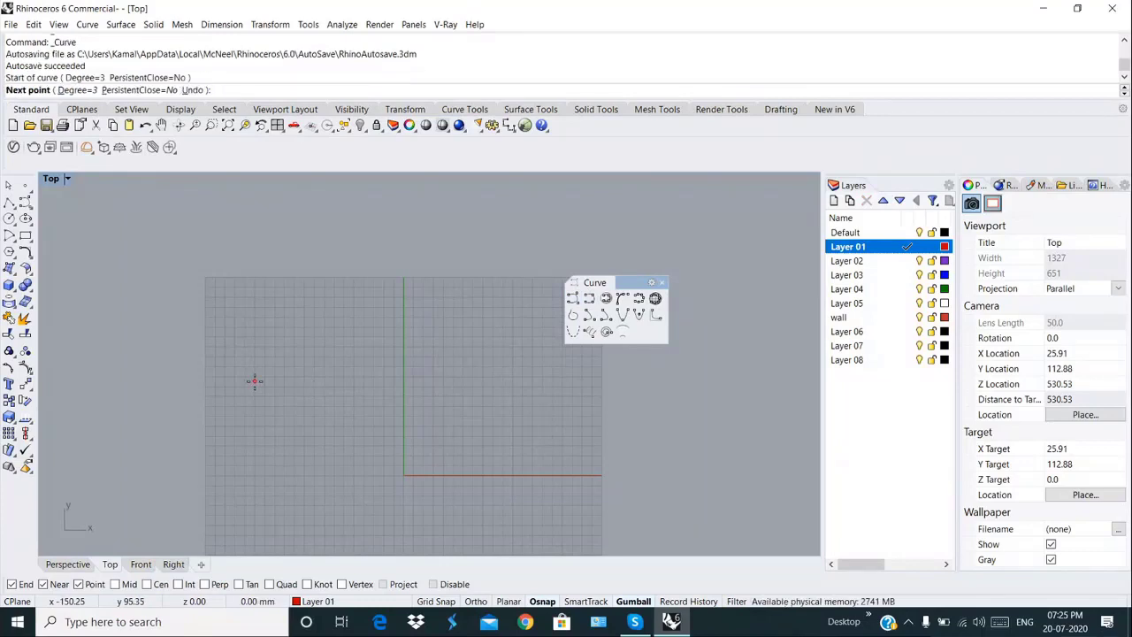
left_click(88, 90)
type("1")
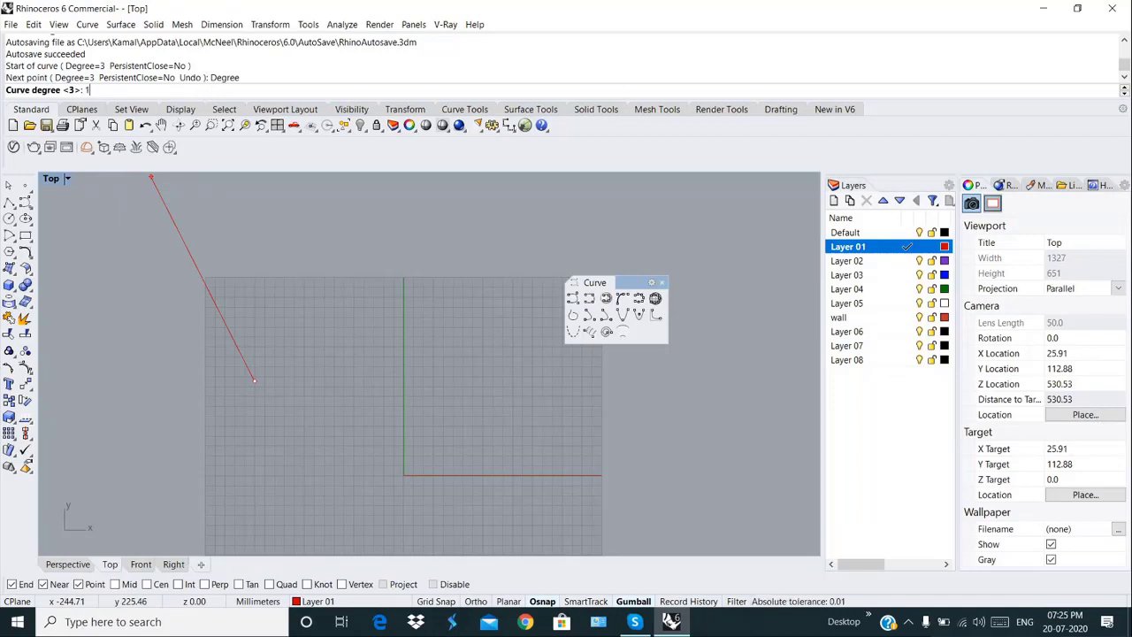
key("Return")
left_click(240, 303)
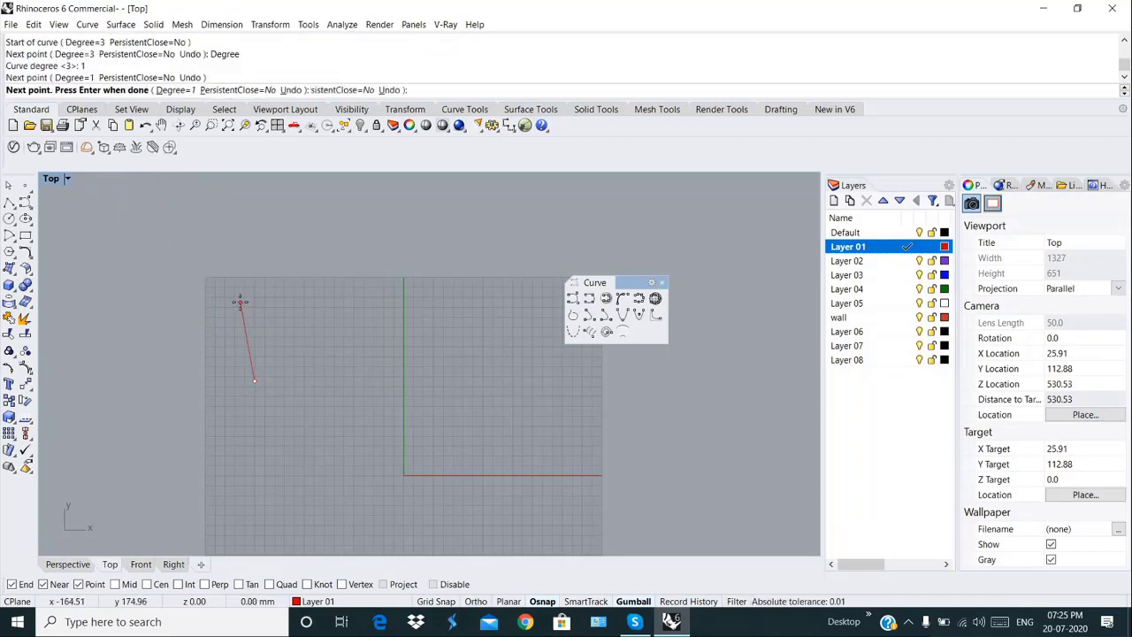
left_click(315, 244)
left_click(428, 319)
left_click(379, 424)
left_click(532, 420)
left_click(520, 298)
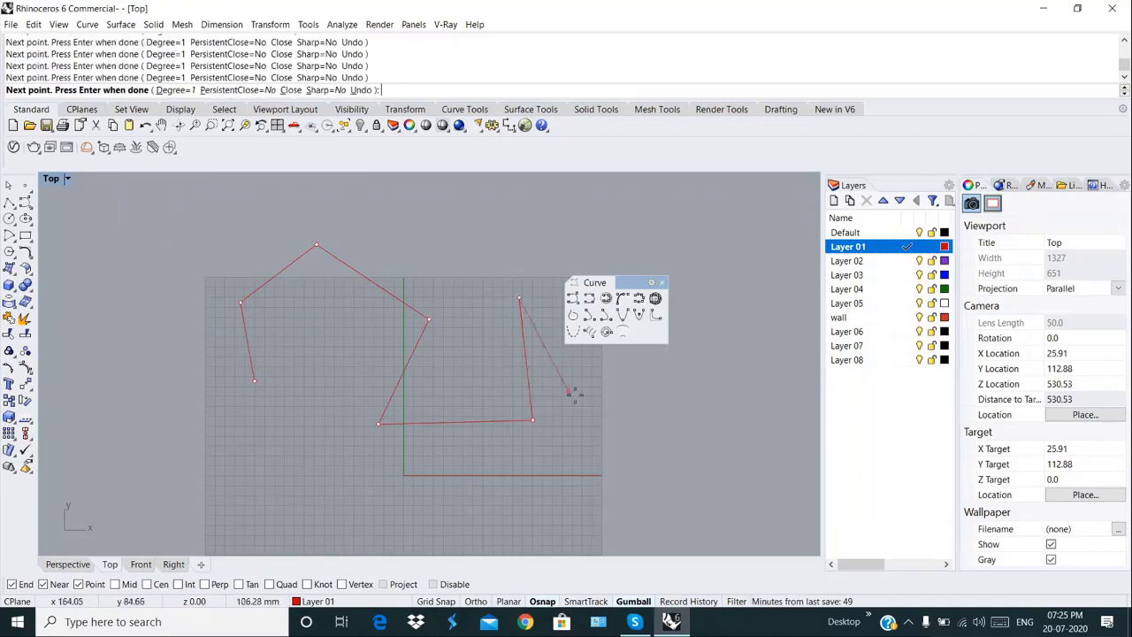
left_click(598, 404)
Step: Change the curve's degree to 3, continue it below the grid and around beyond its left edge, and finish it as an open curve
left_click(163, 90)
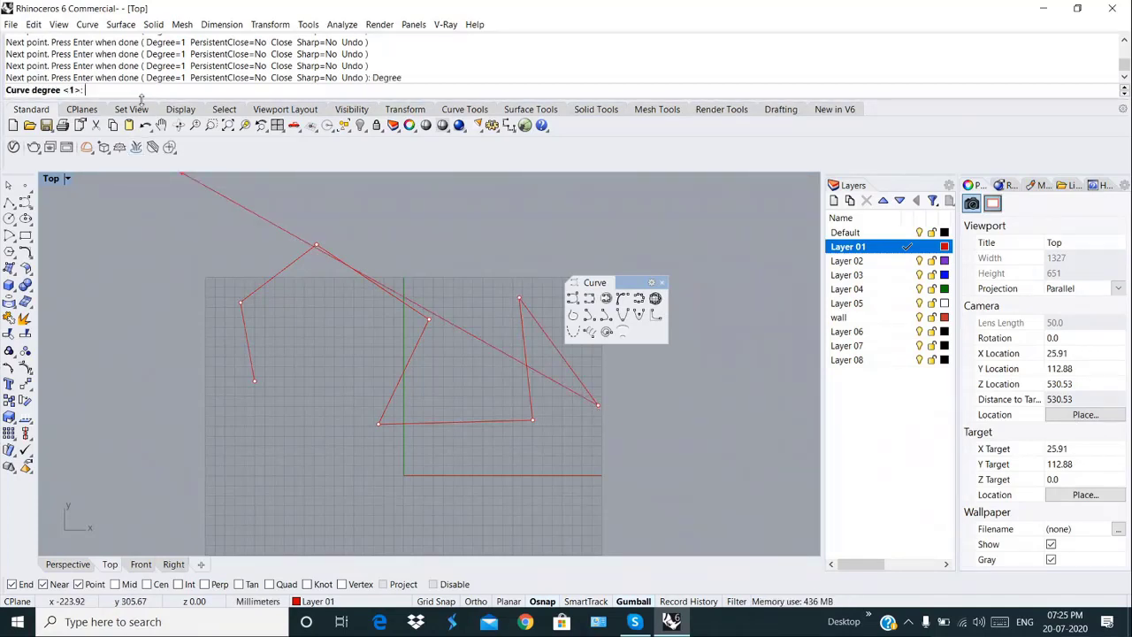
type("3")
key("Return")
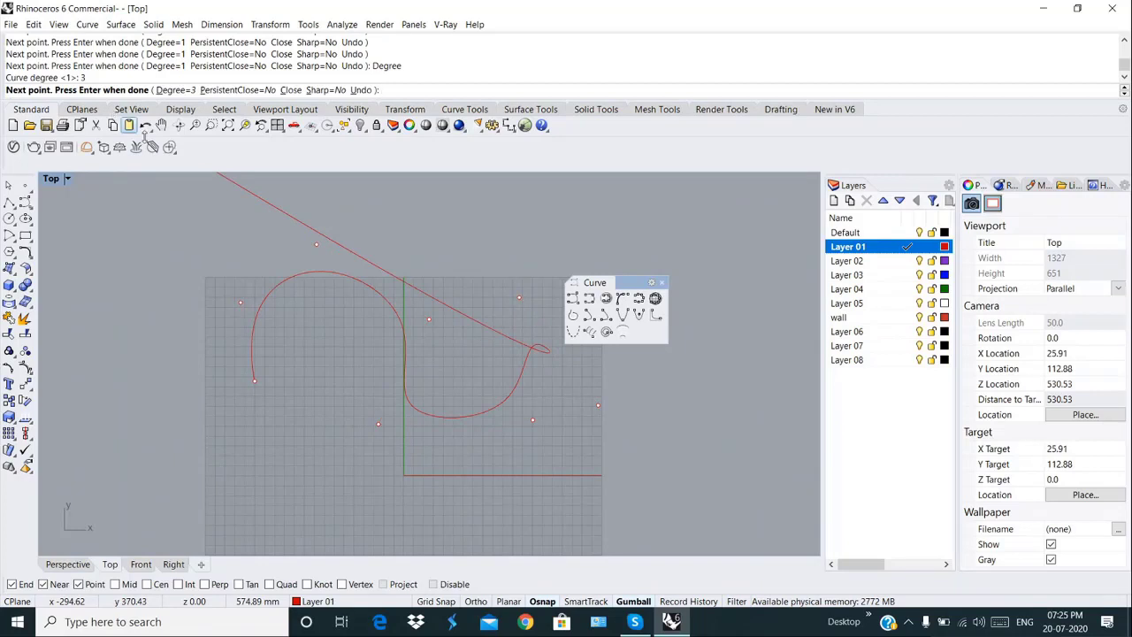
left_click(642, 449)
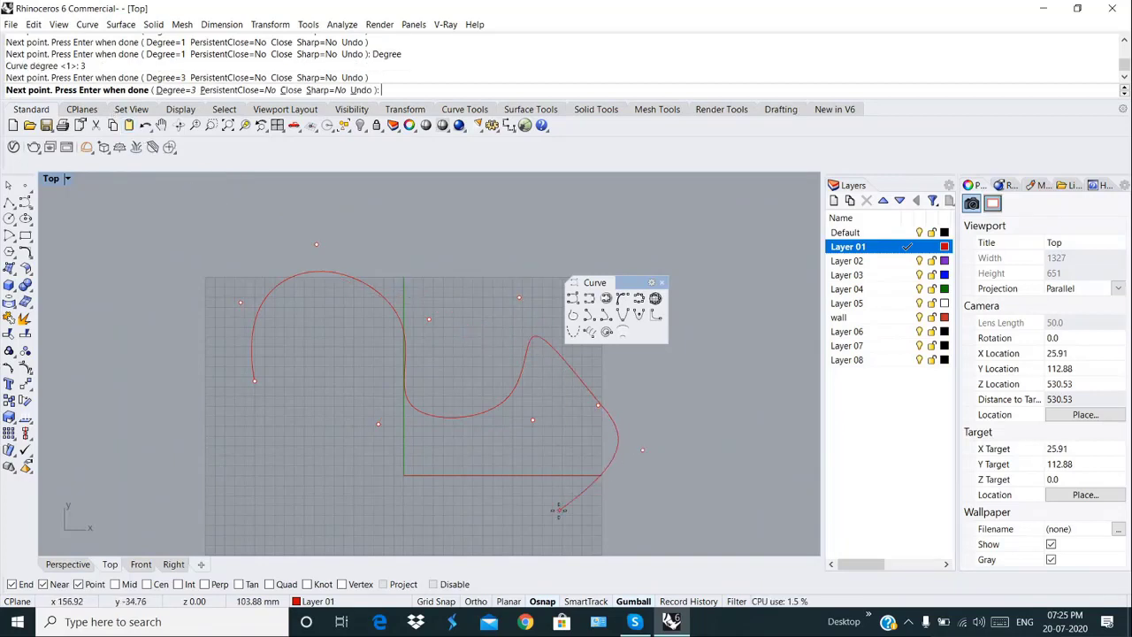
left_click(558, 510)
left_click(391, 532)
left_click(319, 482)
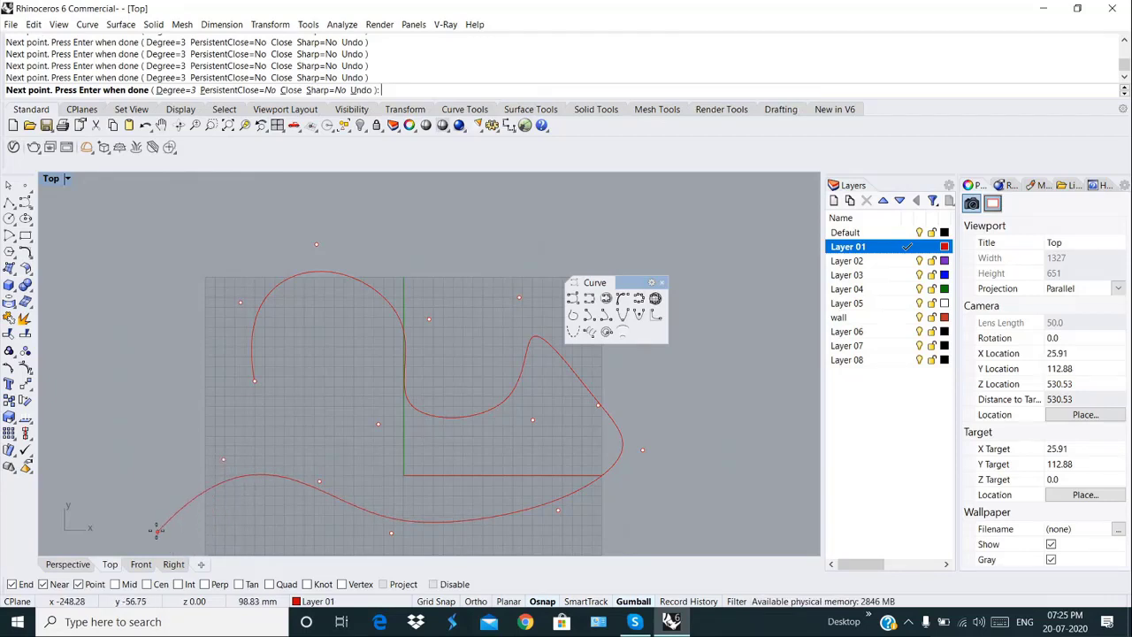
left_click(216, 360)
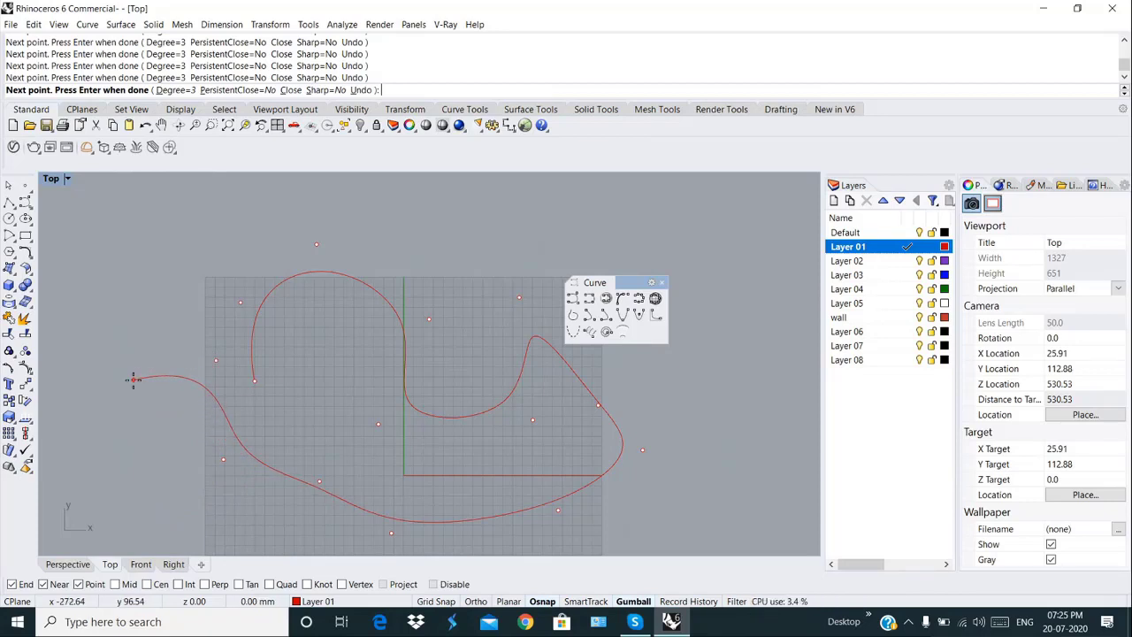
left_click(133, 380)
left_click(113, 457)
key("Return")
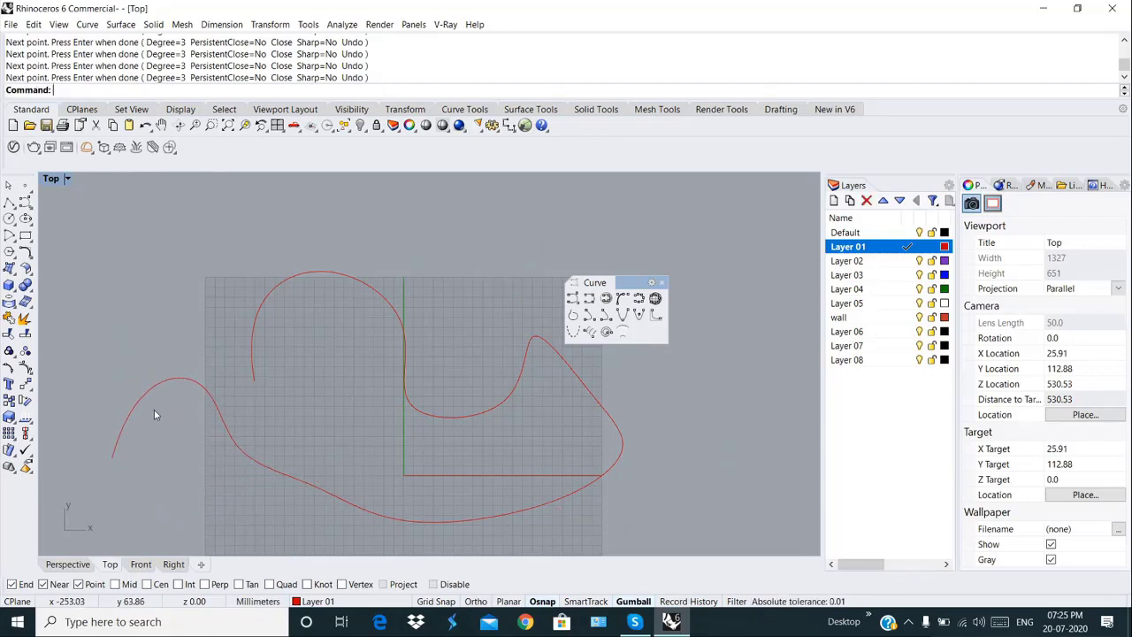
Step: Reshape the finished curve by moving the control point near the grid's lower left outward and the curve's start point inward
left_click(175, 383)
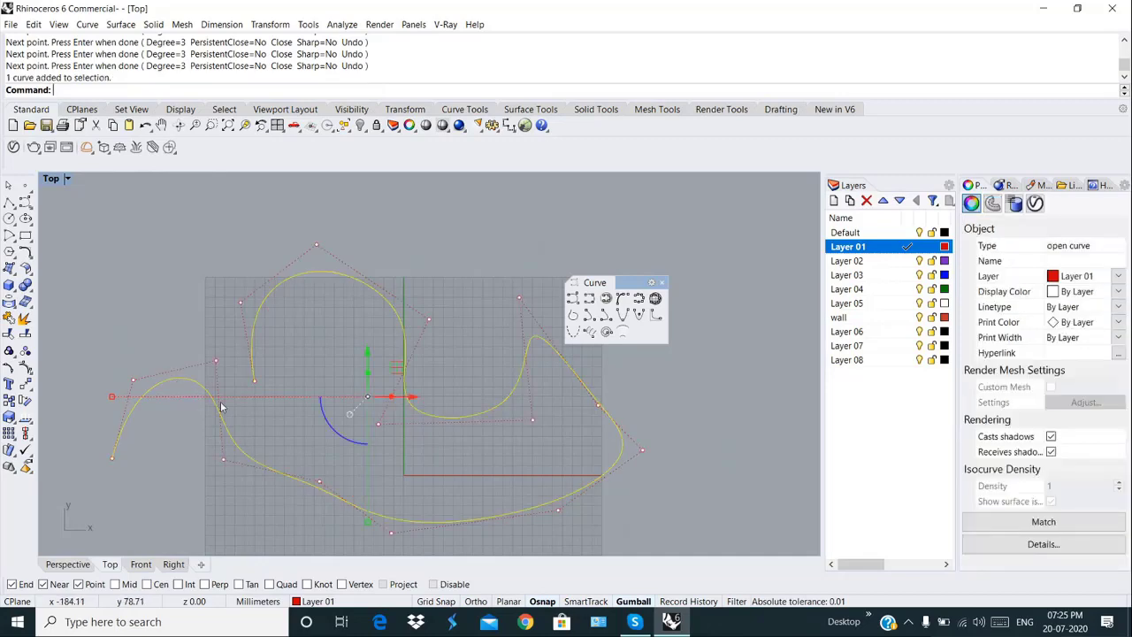
left_click(222, 459)
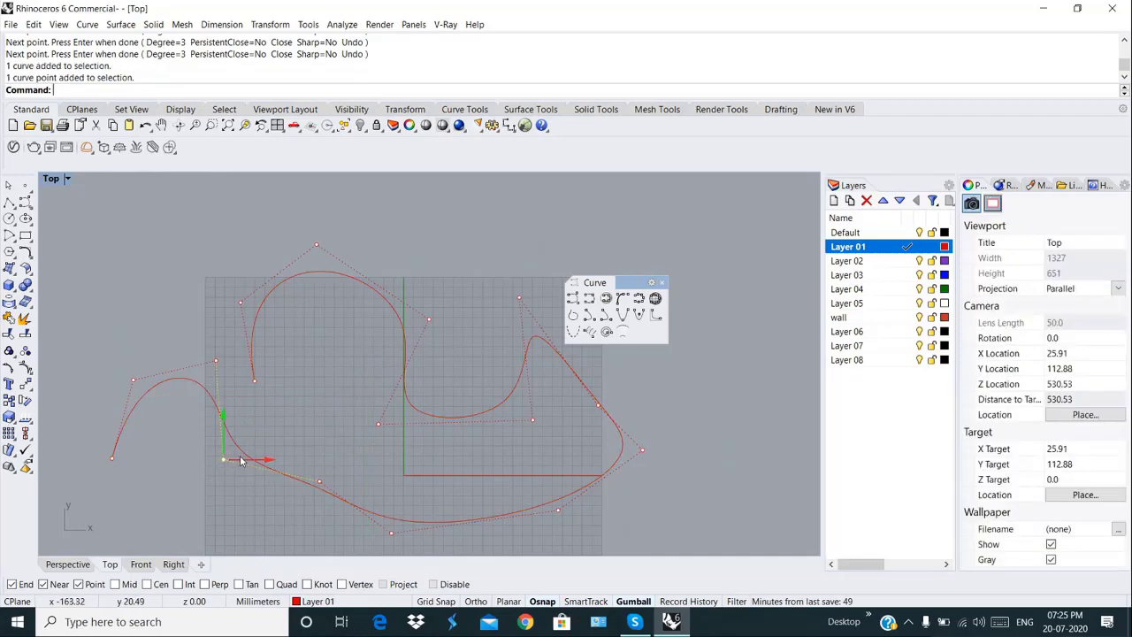
left_click_drag(240, 461, 202, 459)
left_click_drag(256, 382, 323, 380)
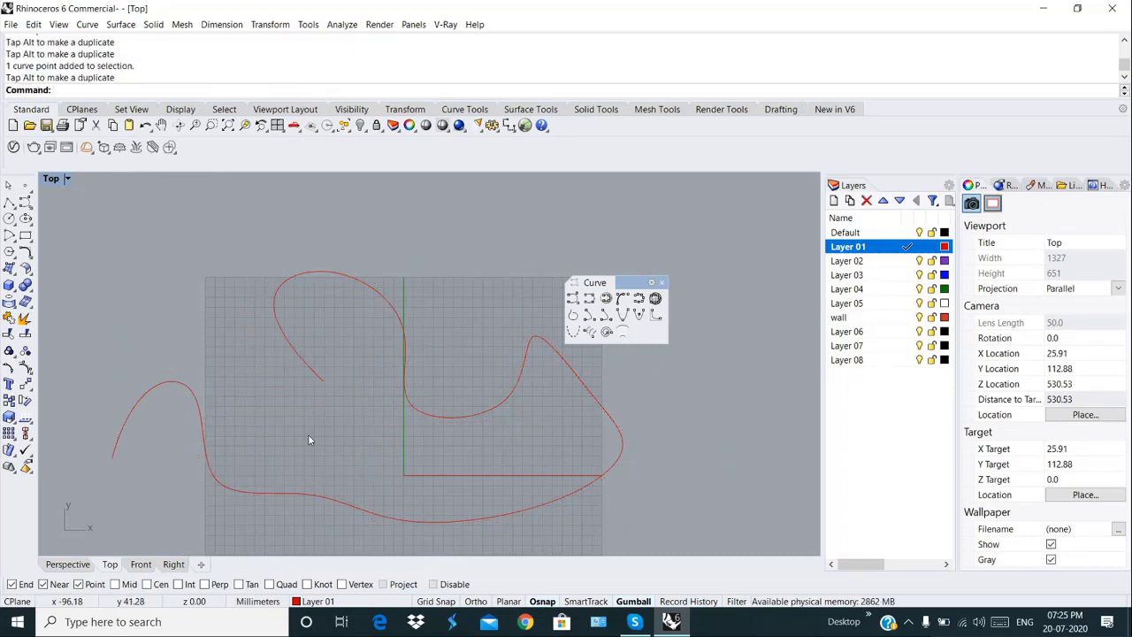
Step: Draw an open degree 3 interpolated curve through eight points above the first curve, with two humps and a dip between them
scroll(363, 441, "down", 5)
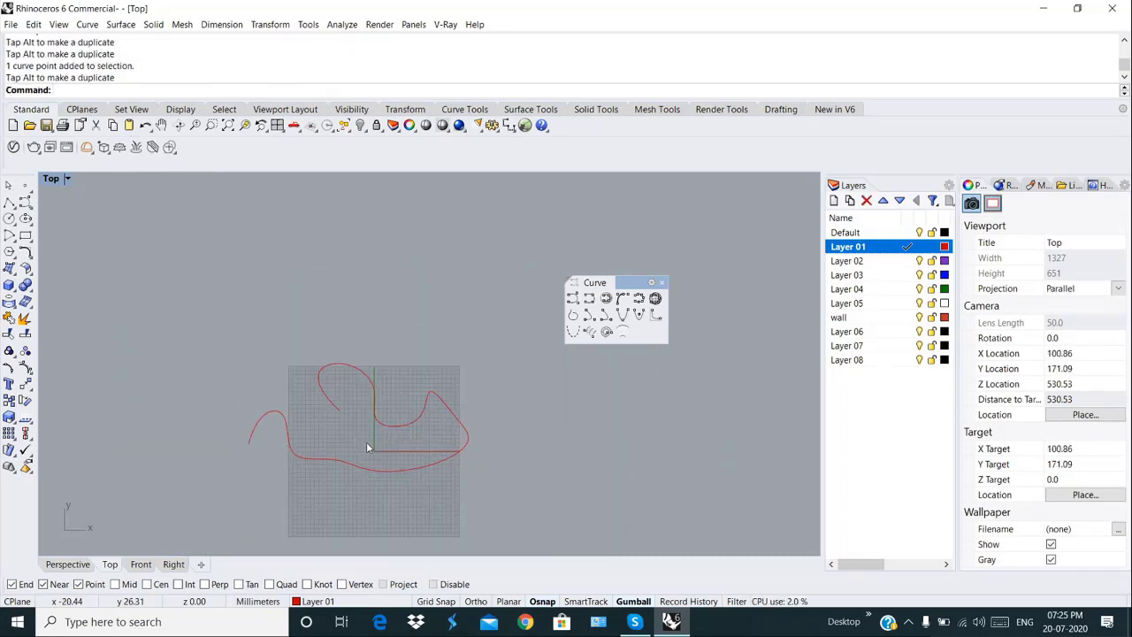
left_click(590, 299)
left_click(222, 323)
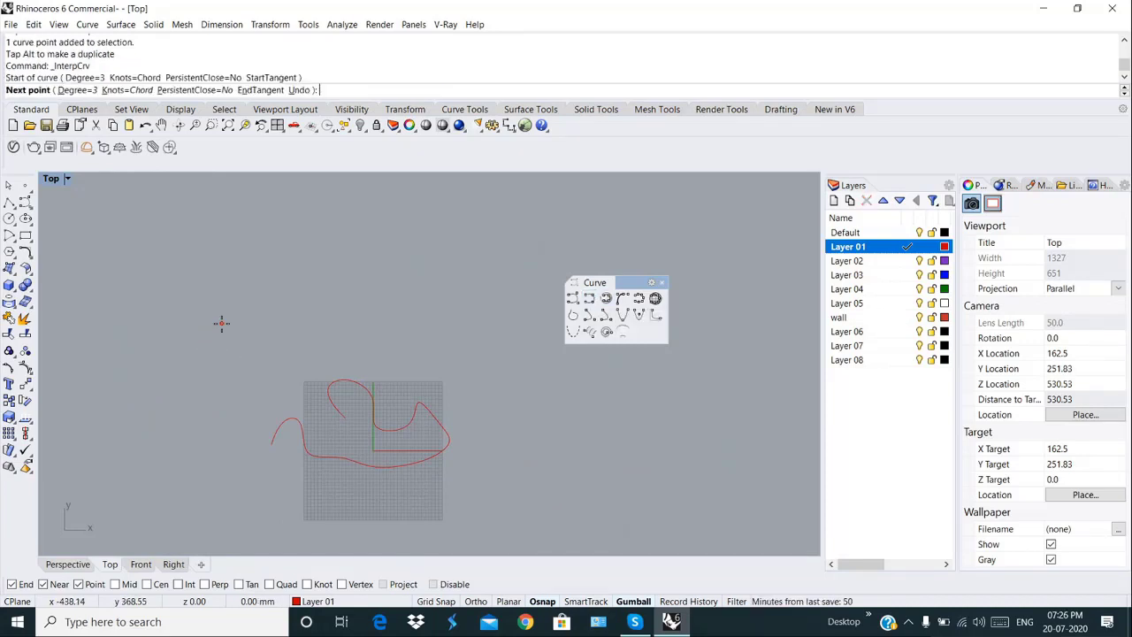
left_click(225, 265)
left_click(318, 245)
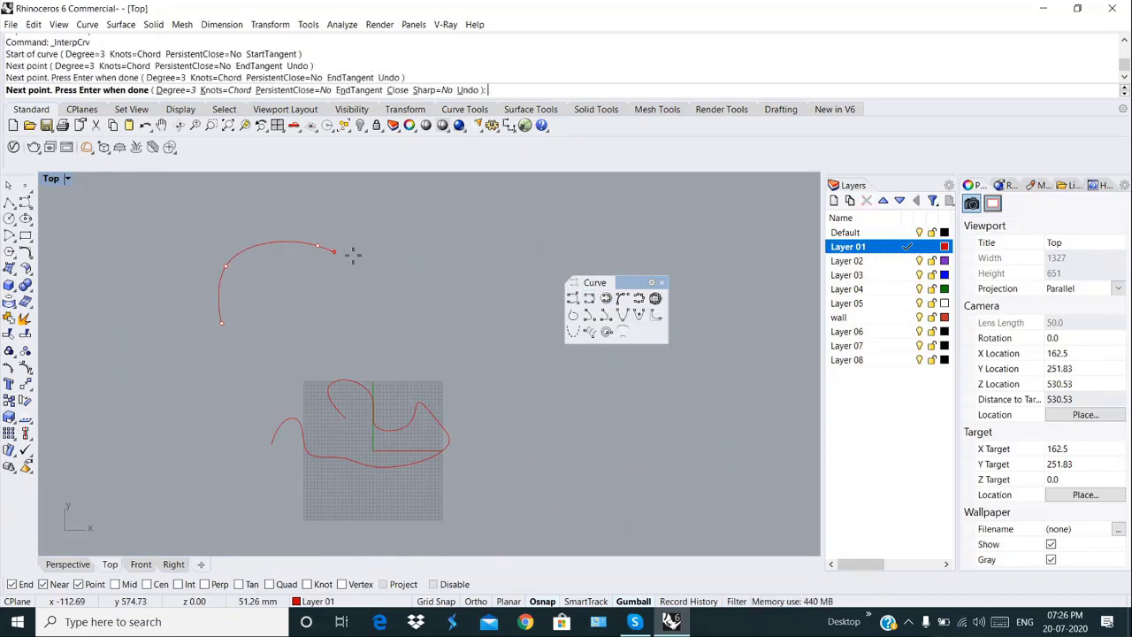
left_click(398, 265)
left_click(442, 310)
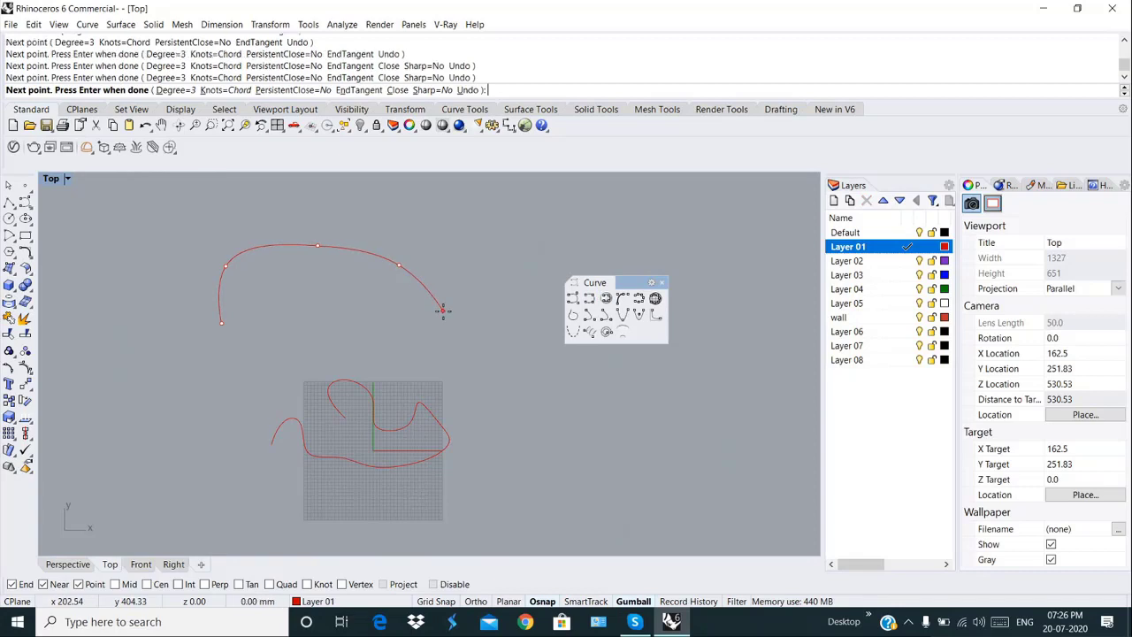
left_click(482, 257)
left_click(549, 230)
left_click(619, 239)
key("Return")
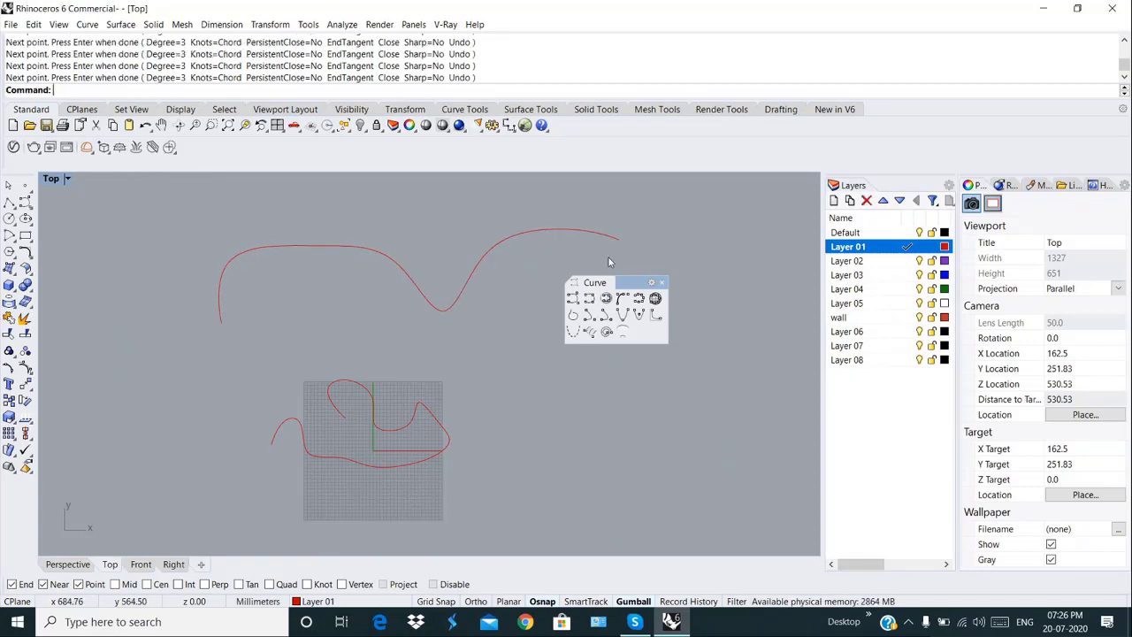
Step: Reshape the interpolated curve by raising the control point above its left hump and lowering the one above its right hump
left_click(425, 304)
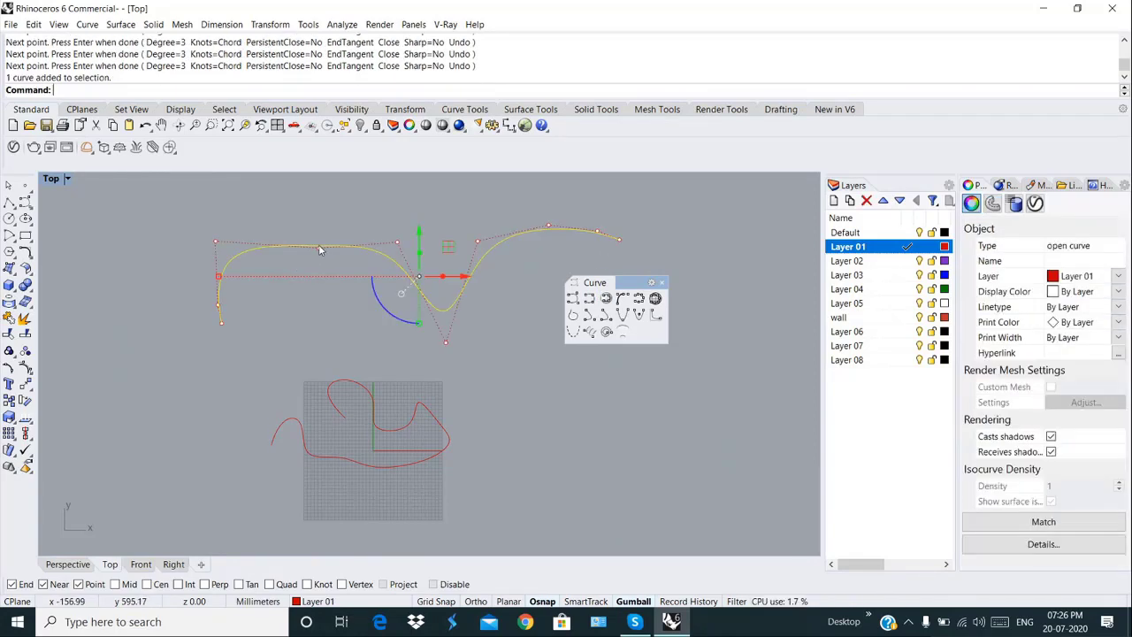
left_click(319, 248)
left_click_drag(321, 233, 318, 194)
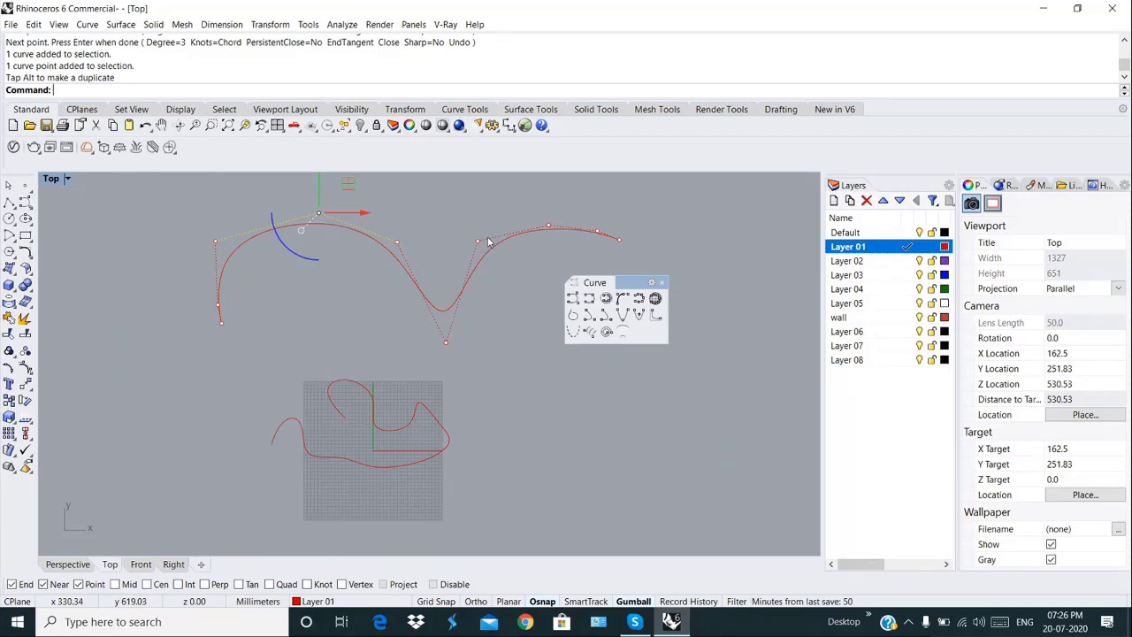
left_click(549, 226)
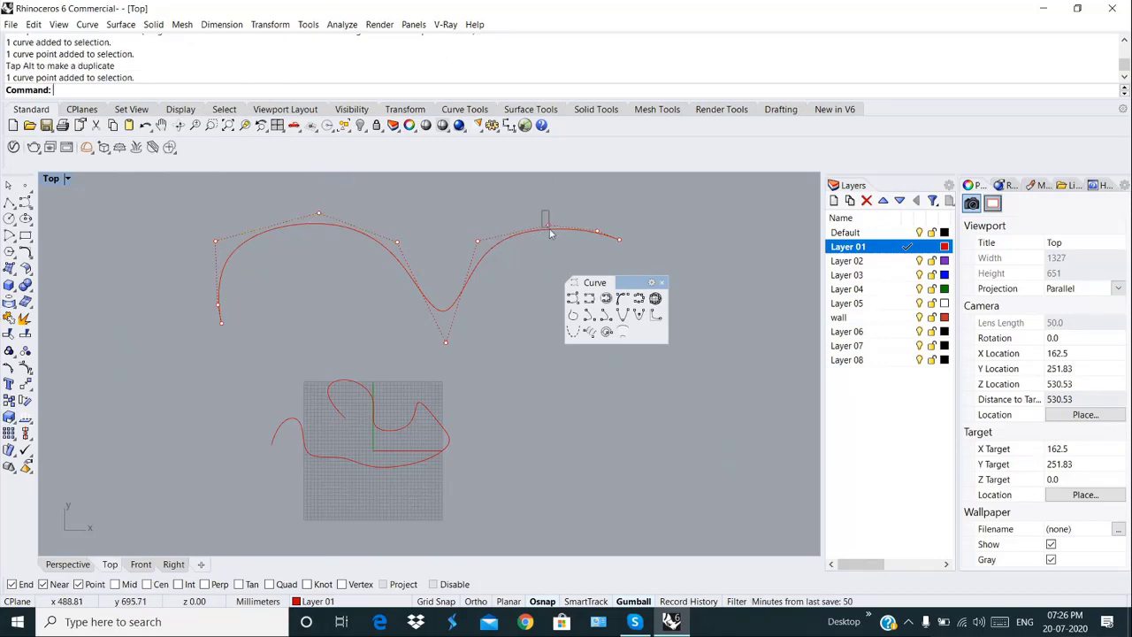
left_click(548, 226)
left_click_drag(549, 223, 548, 239)
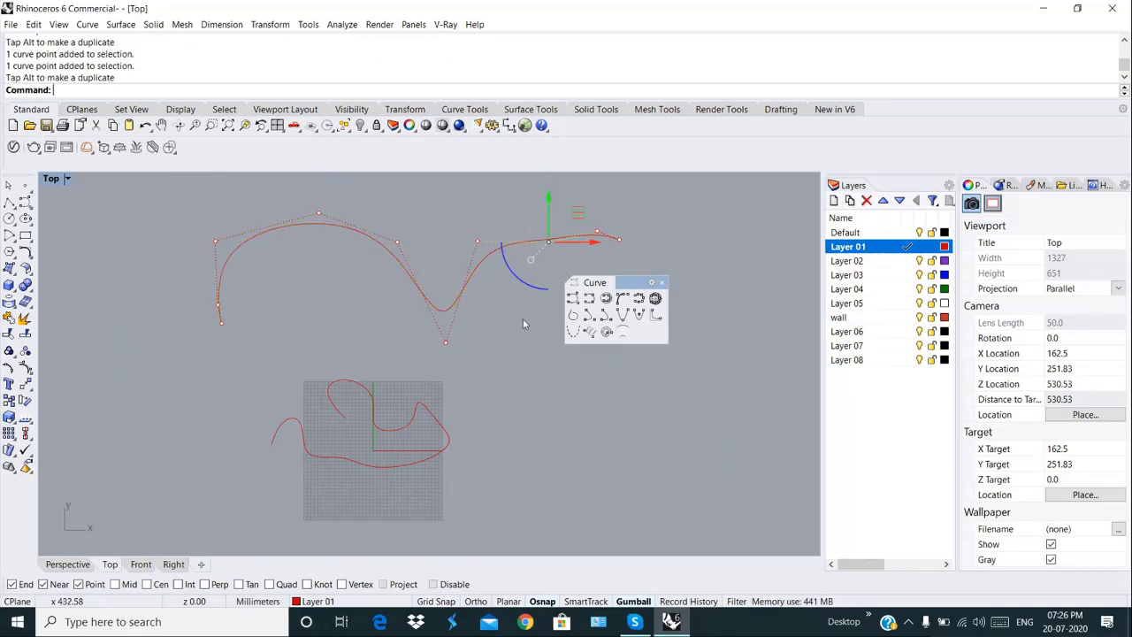
left_click(520, 331)
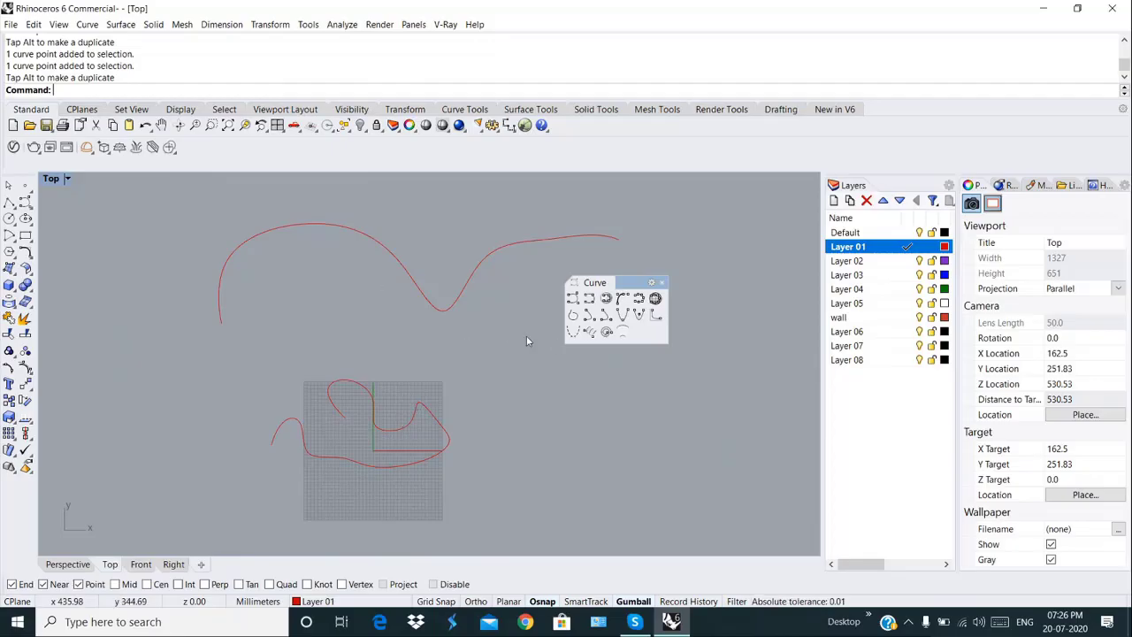
Step: Create an upright rectangular surface from four corner points left of the curves, with Ortho turned on
left_click(7, 270)
left_click(144, 333)
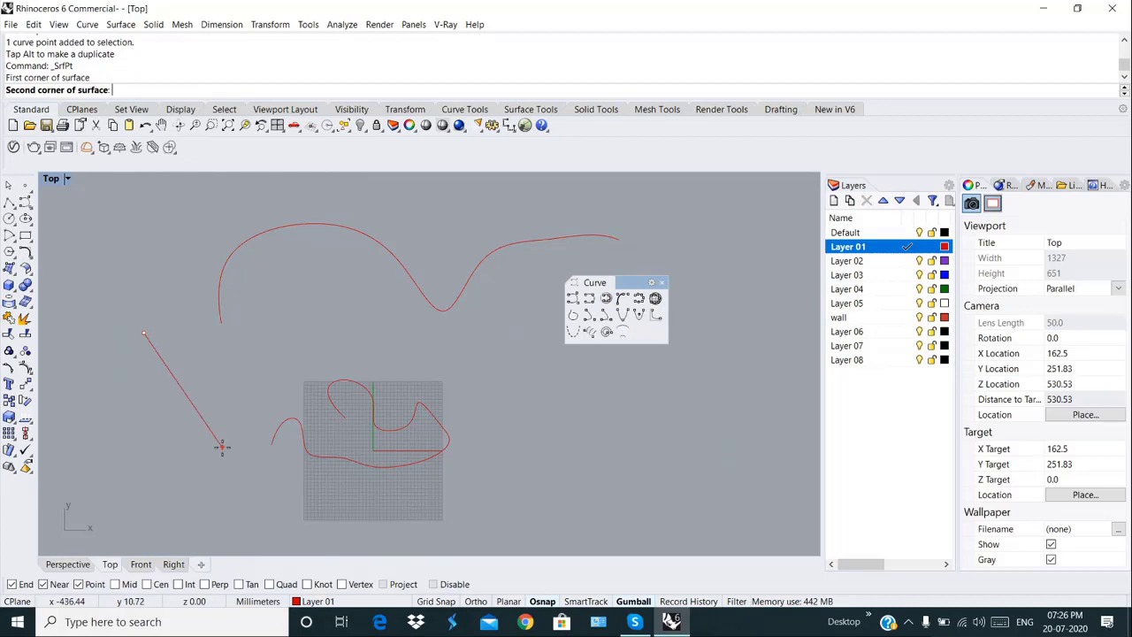
left_click(472, 602)
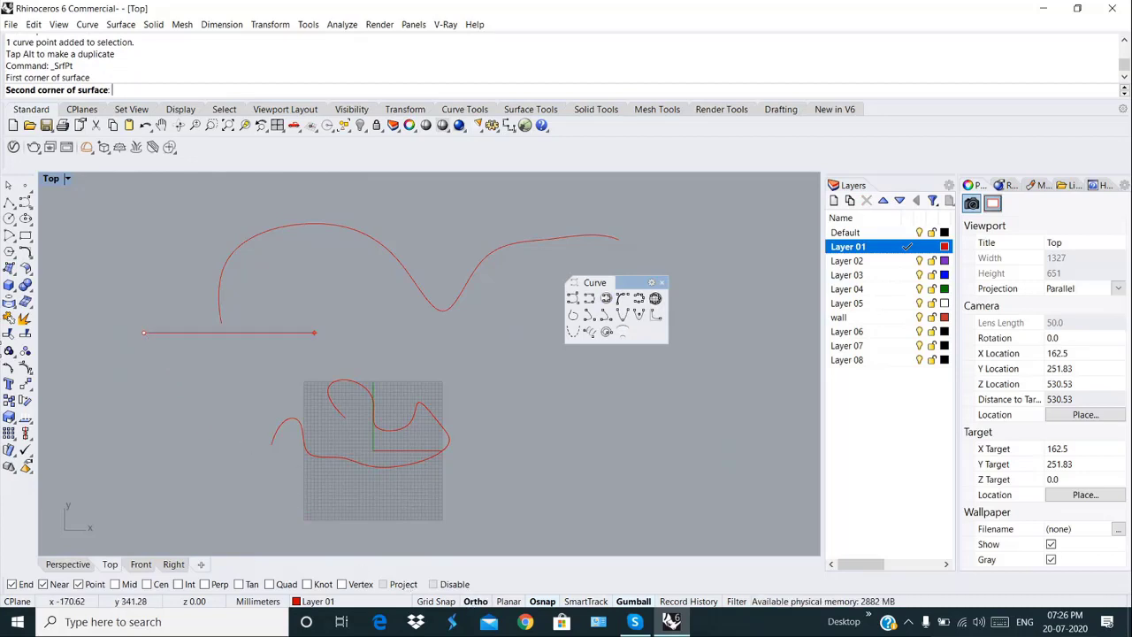
left_click(204, 334)
left_click(204, 436)
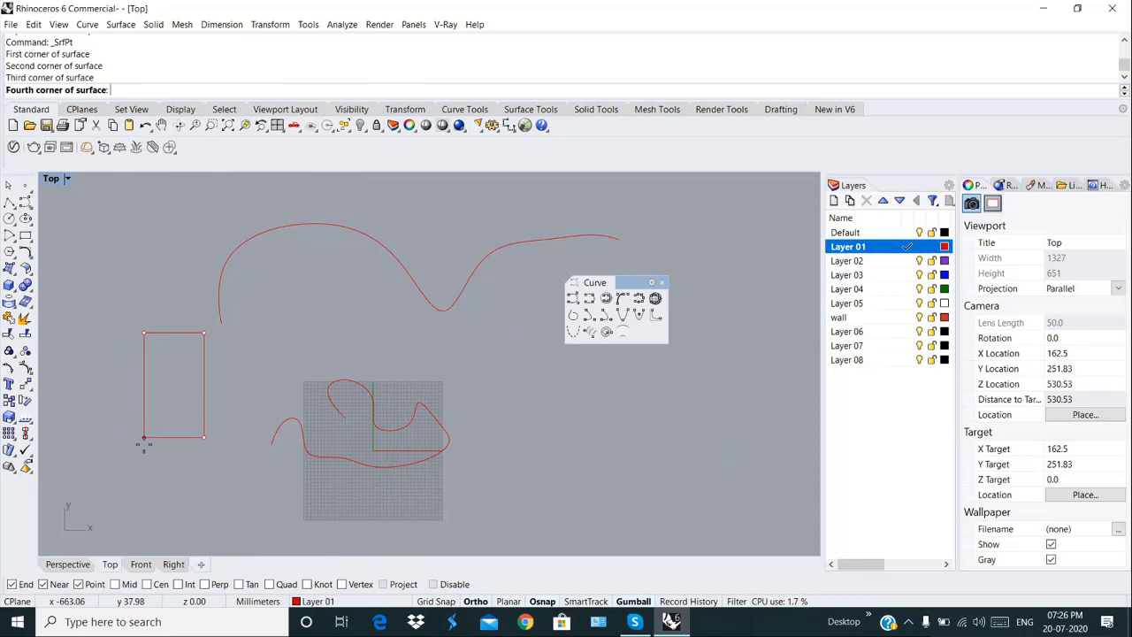
left_click(144, 437)
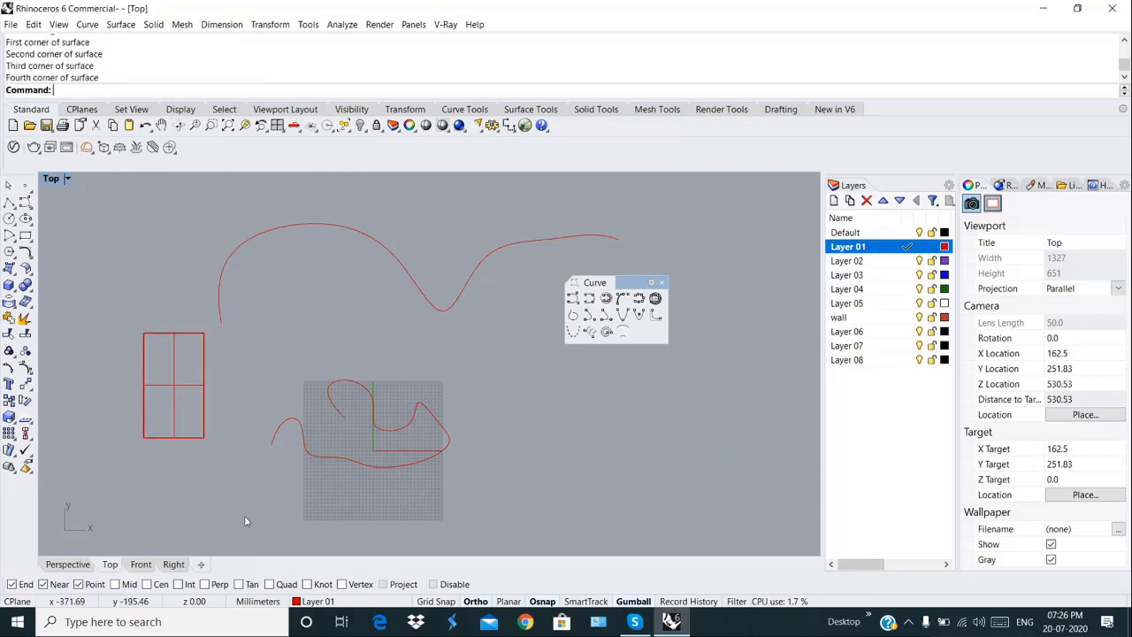
Step: Draw a closed oval interpolated curve on the rectangular surface through the midpoints of its four edges
left_click(606, 299)
left_click(151, 388)
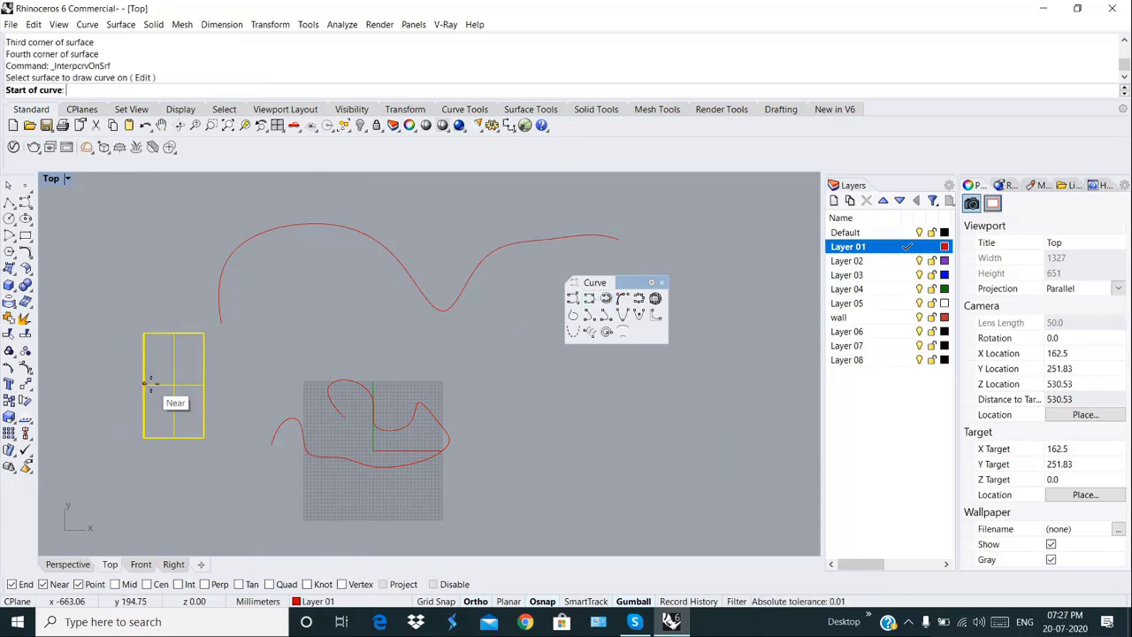
scroll(151, 388, "up", 5)
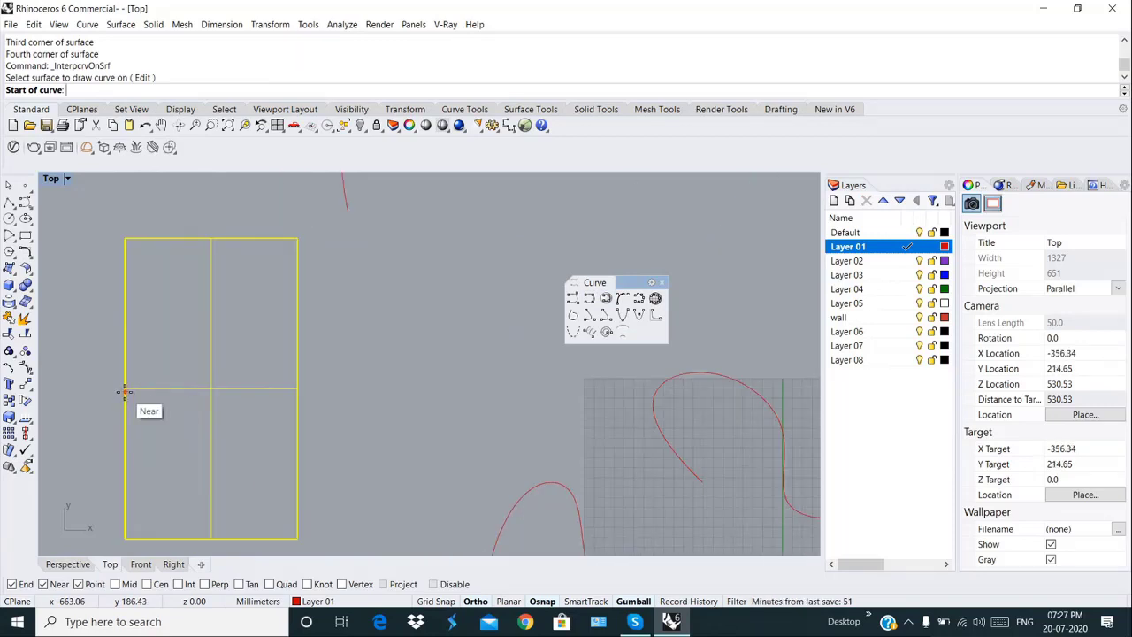
left_click(125, 389)
left_click(212, 239)
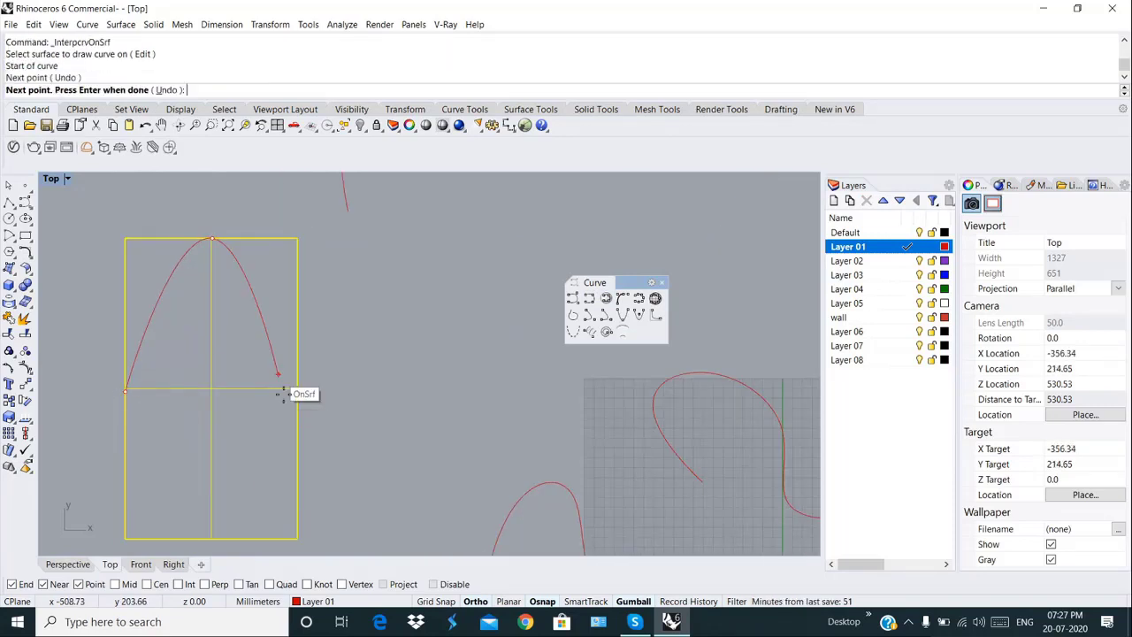
left_click(297, 390)
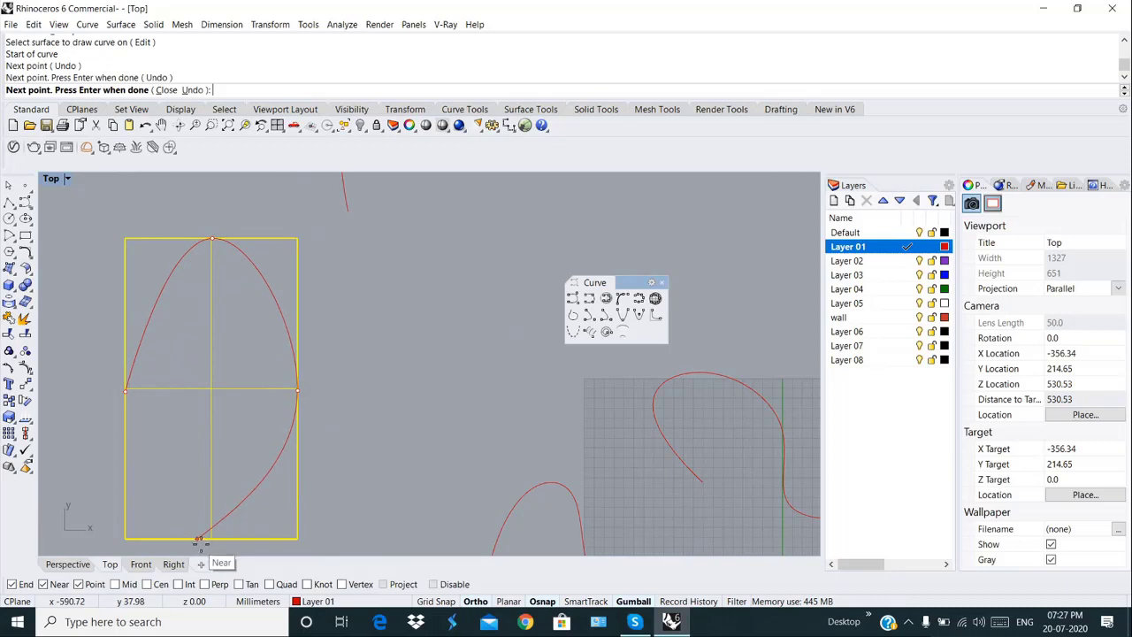
left_click(211, 537)
left_click(126, 390)
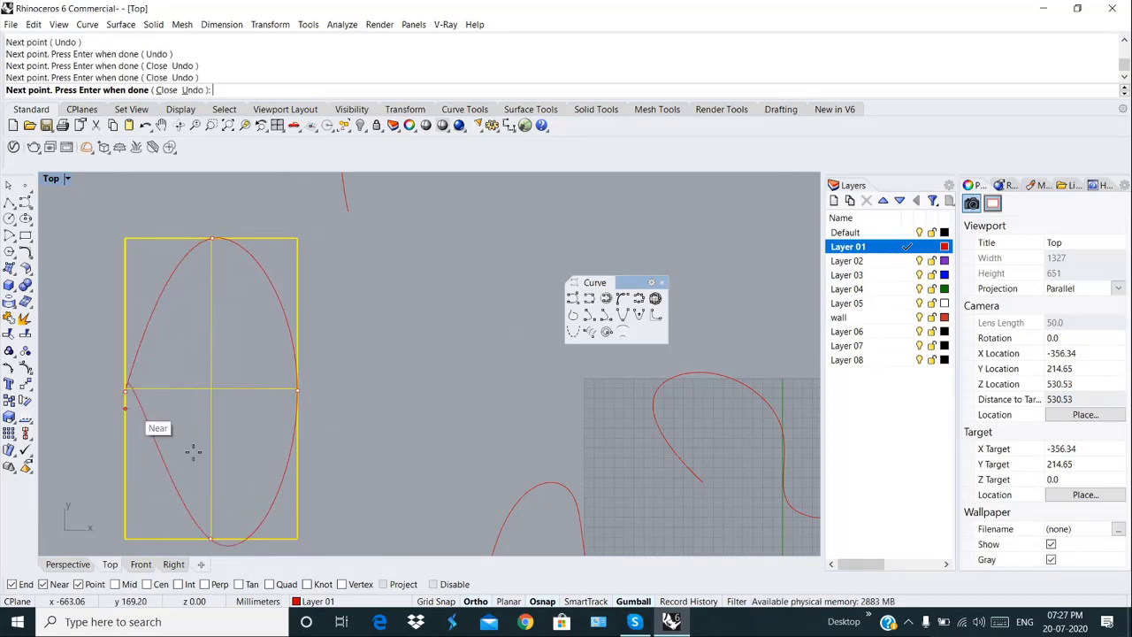
key("Return")
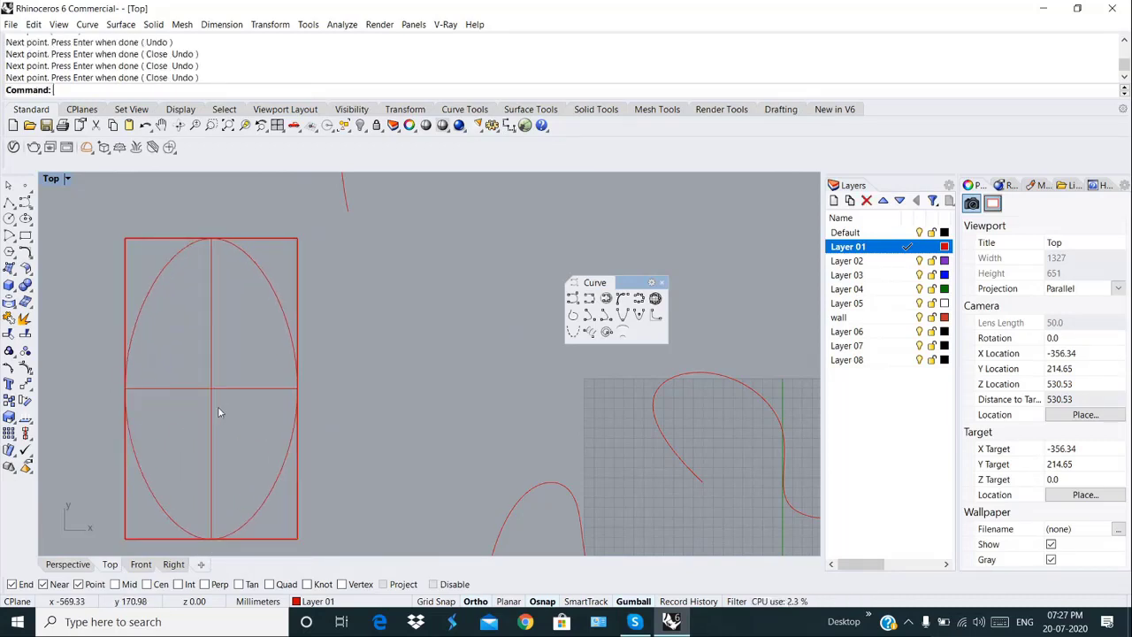
Step: In the Perspective view, move the rectangular surface vertically with the gumball and clear the selection
scroll(215, 409, "down", 2)
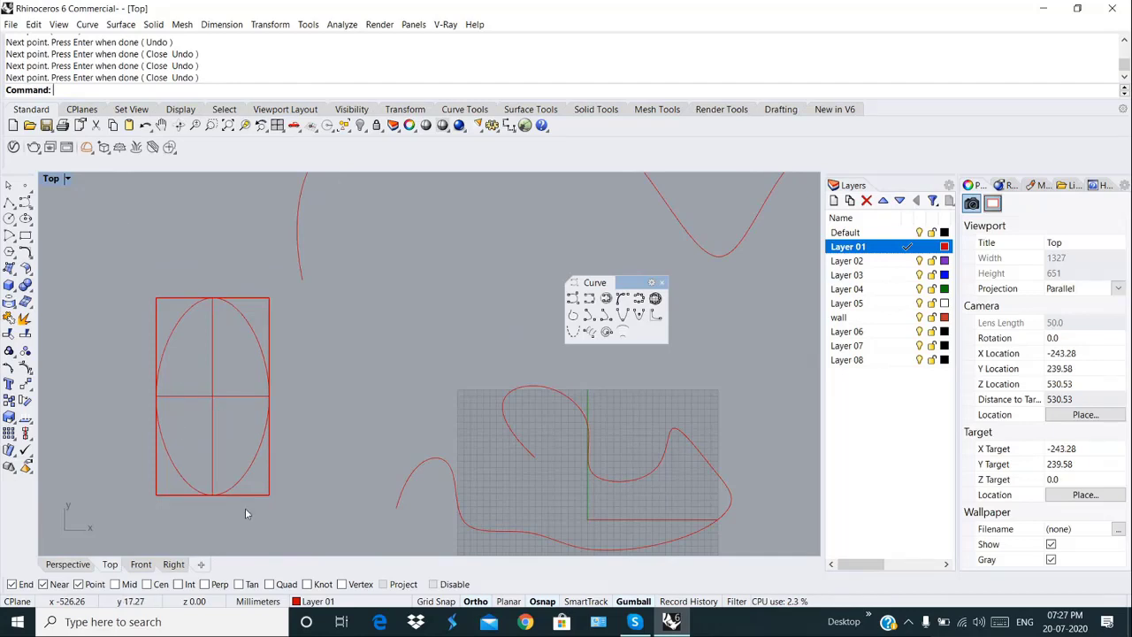
left_click(68, 565)
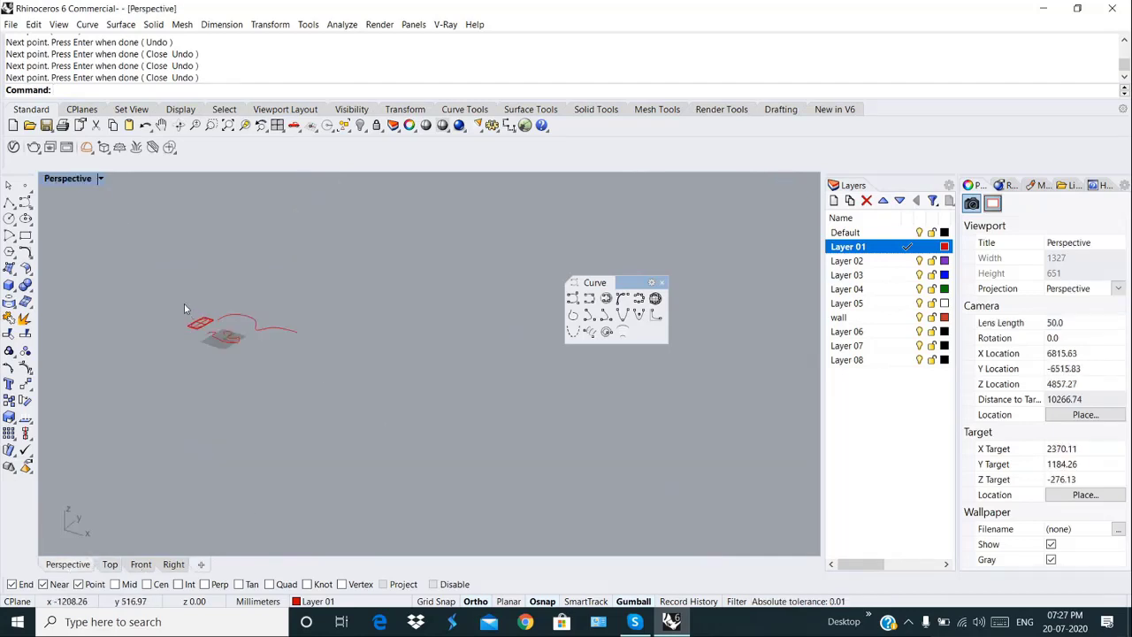
scroll(184, 304, "up", 15)
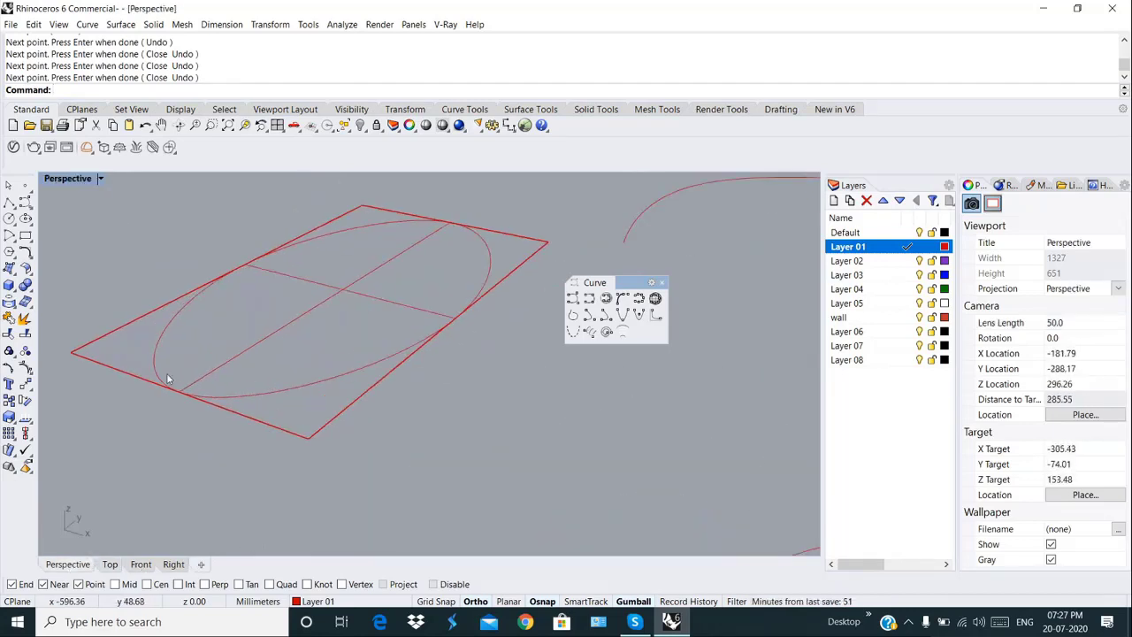
left_click(151, 385)
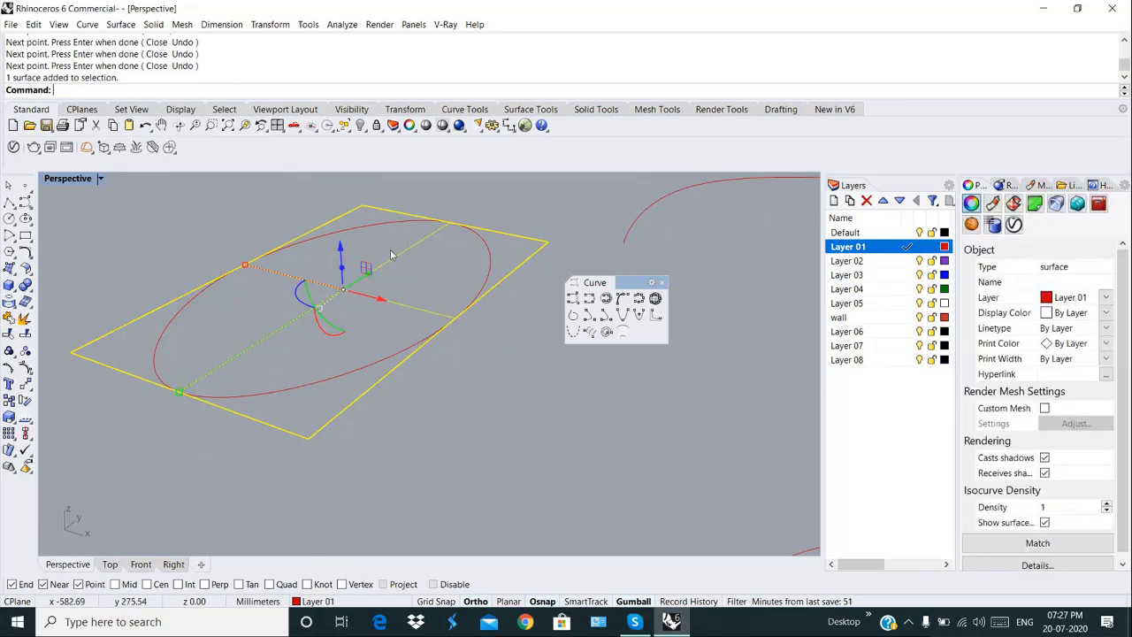
left_click_drag(343, 247, 474, 437)
left_click(474, 437)
scroll(475, 437, "up", 5)
scroll(343, 407, "down", 5)
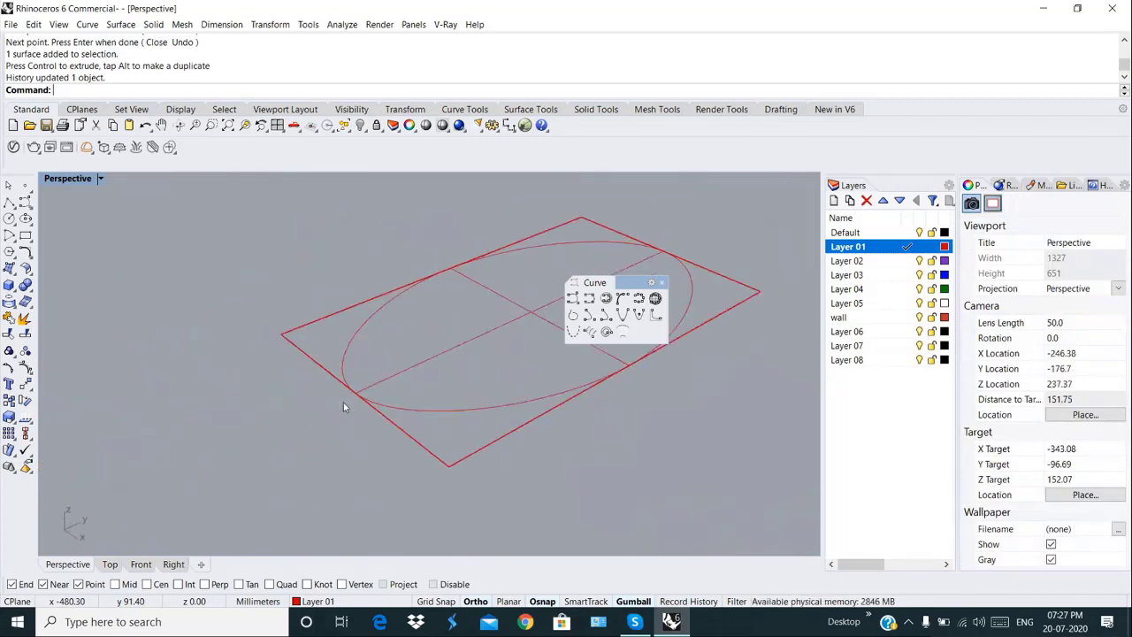
Step: Try to raise the oval curve off the rectangular surface and undo the move
left_click(408, 409)
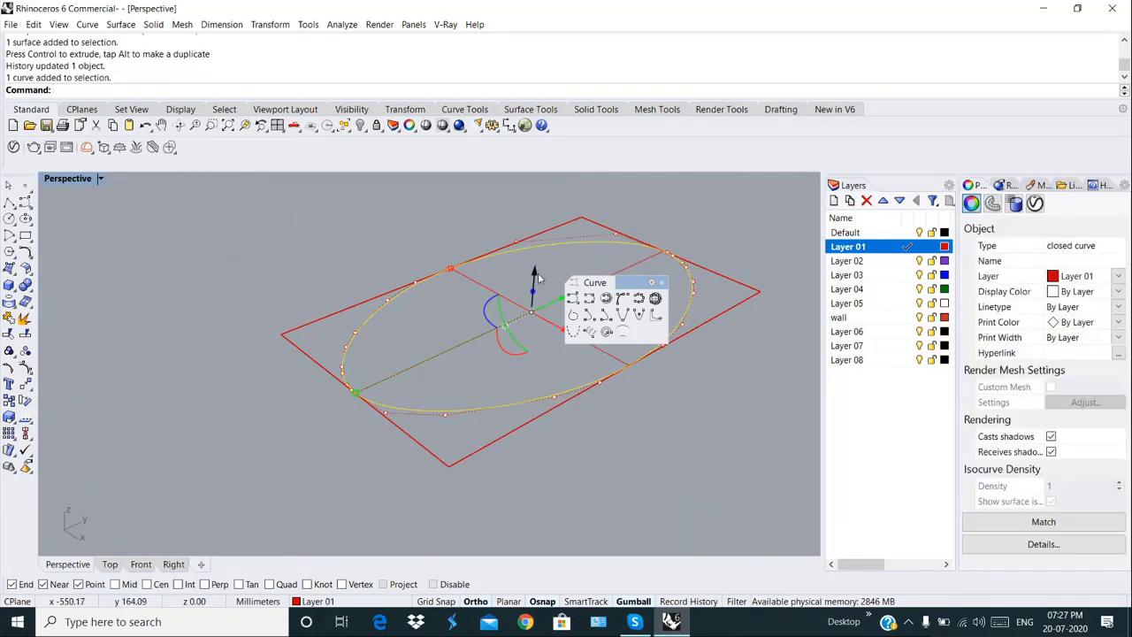
left_click_drag(537, 266, 531, 224)
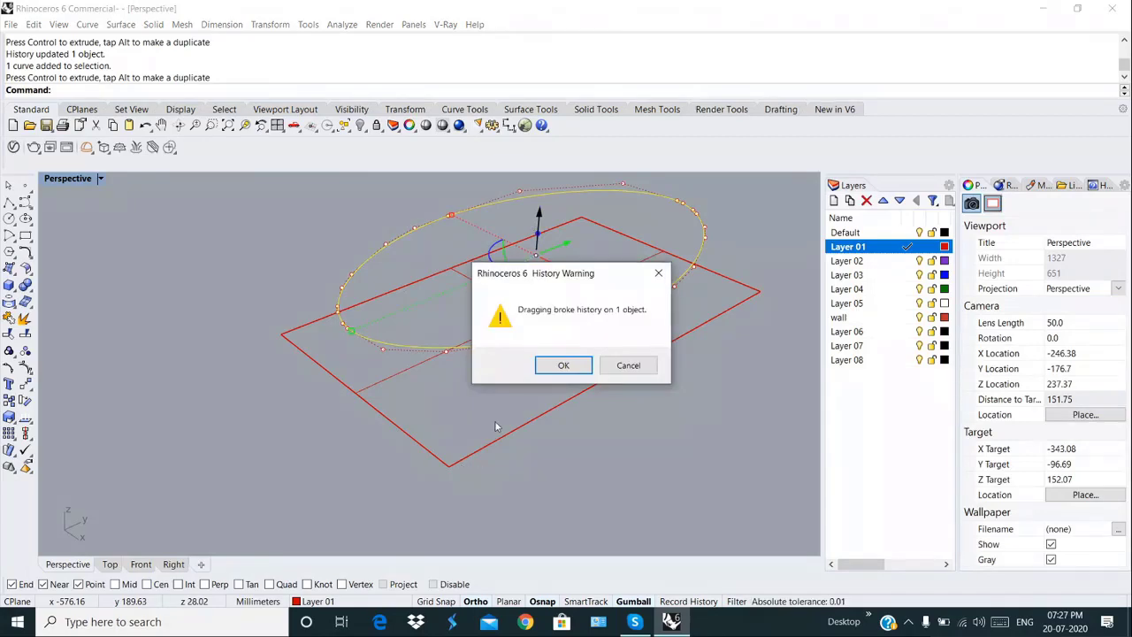
left_click(629, 365)
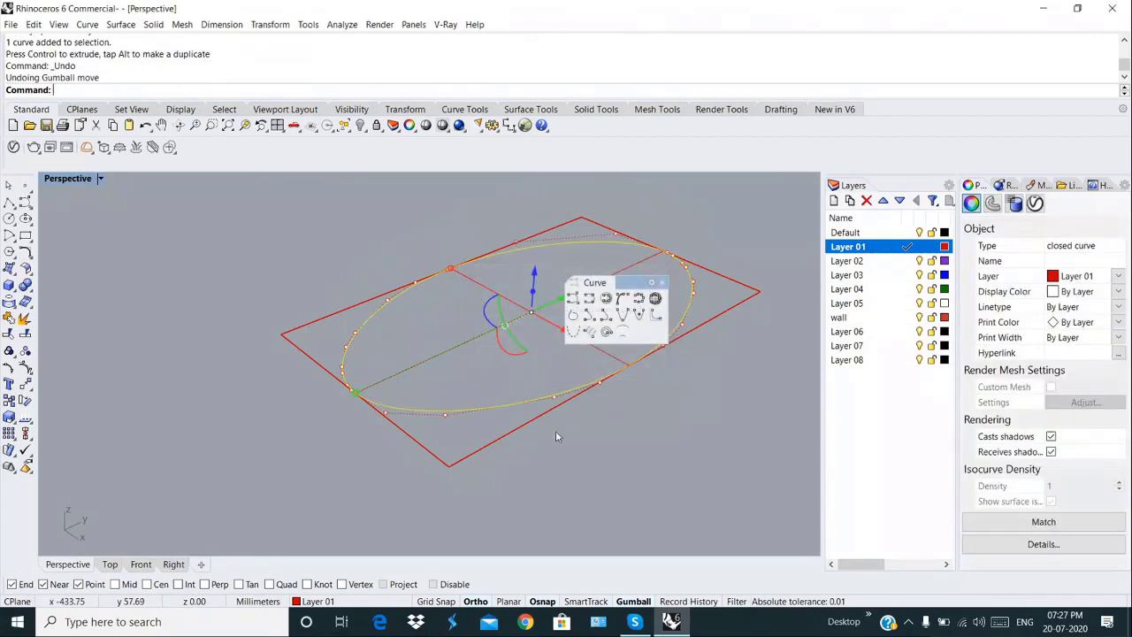
Step: Reposition the rectangular surface a second time with the gumball and deselect it
left_click(485, 447)
left_click_drag(520, 334, 515, 416)
left_click(320, 344)
right_click_drag(320, 344, 442, 403)
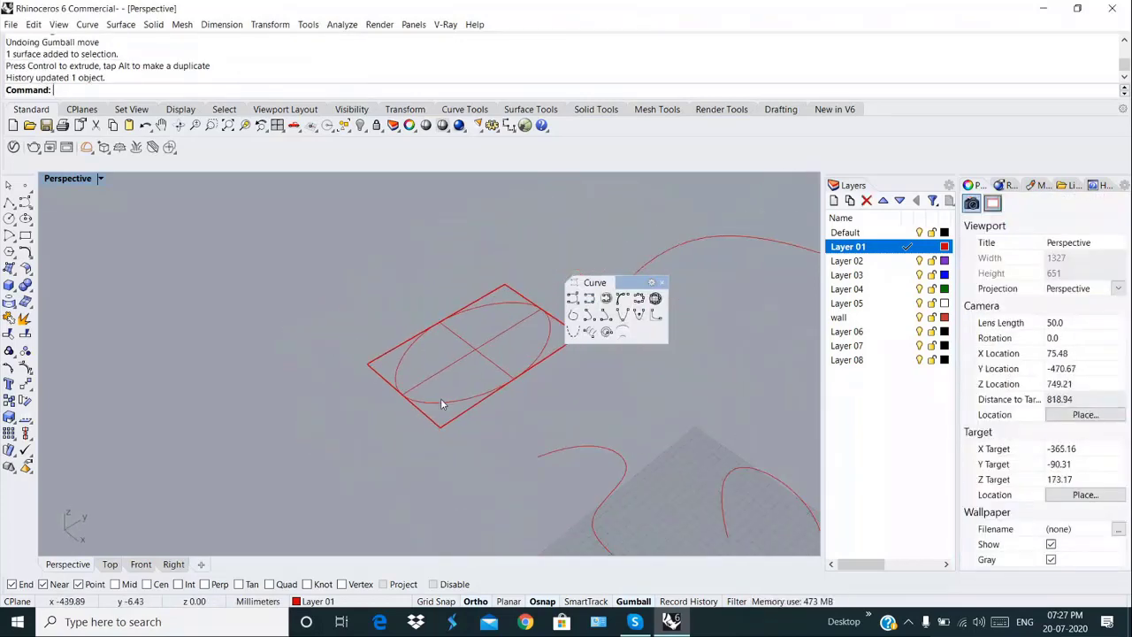
Step: Start a handle curve beside the rectangular surface, rising from its start point and forming two humps with a dip between them
left_click(623, 301)
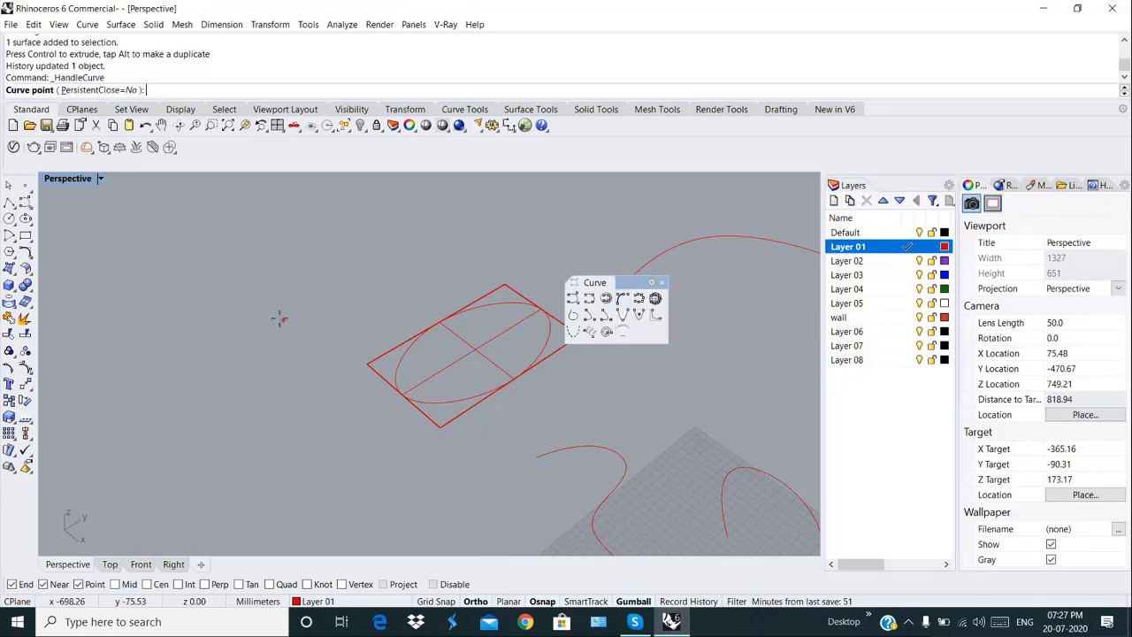
left_click(173, 407)
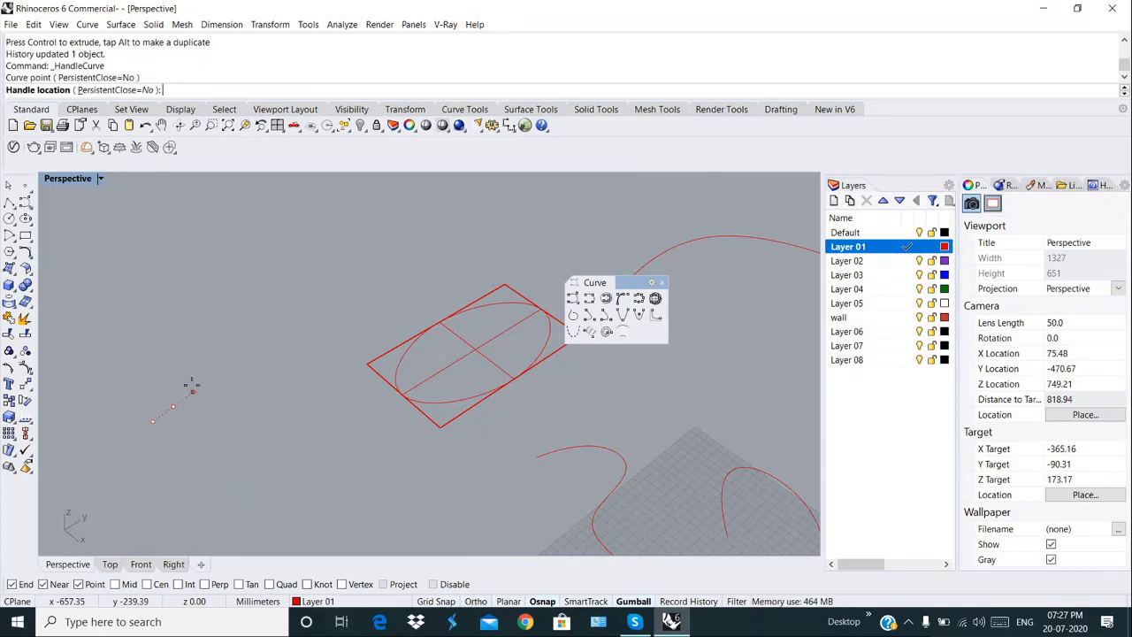
left_click(185, 310)
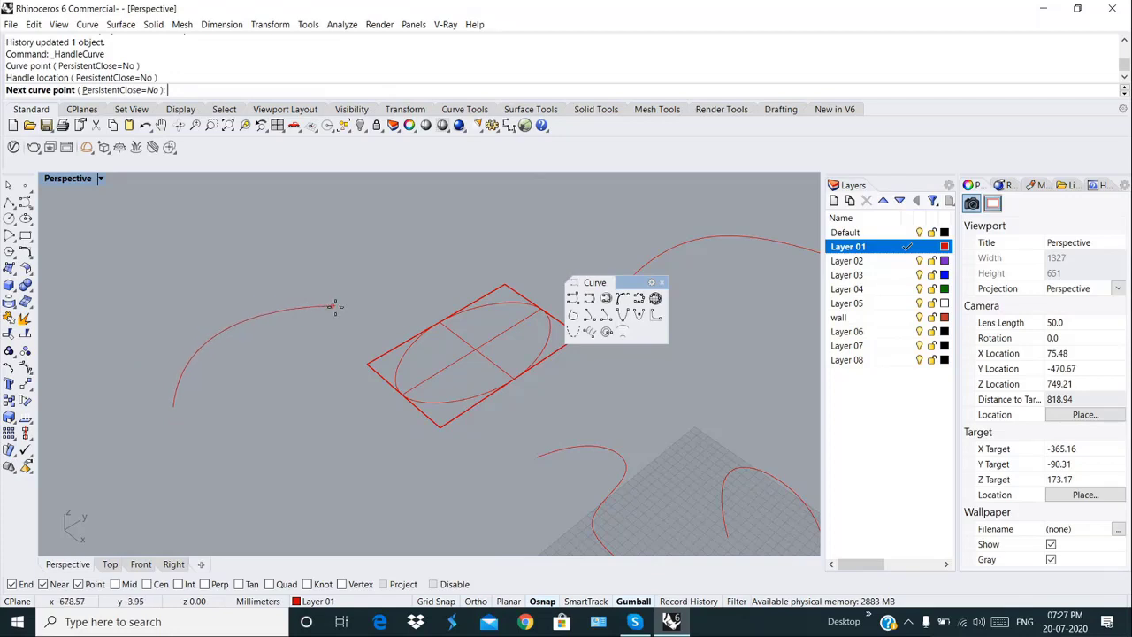
left_click(216, 273)
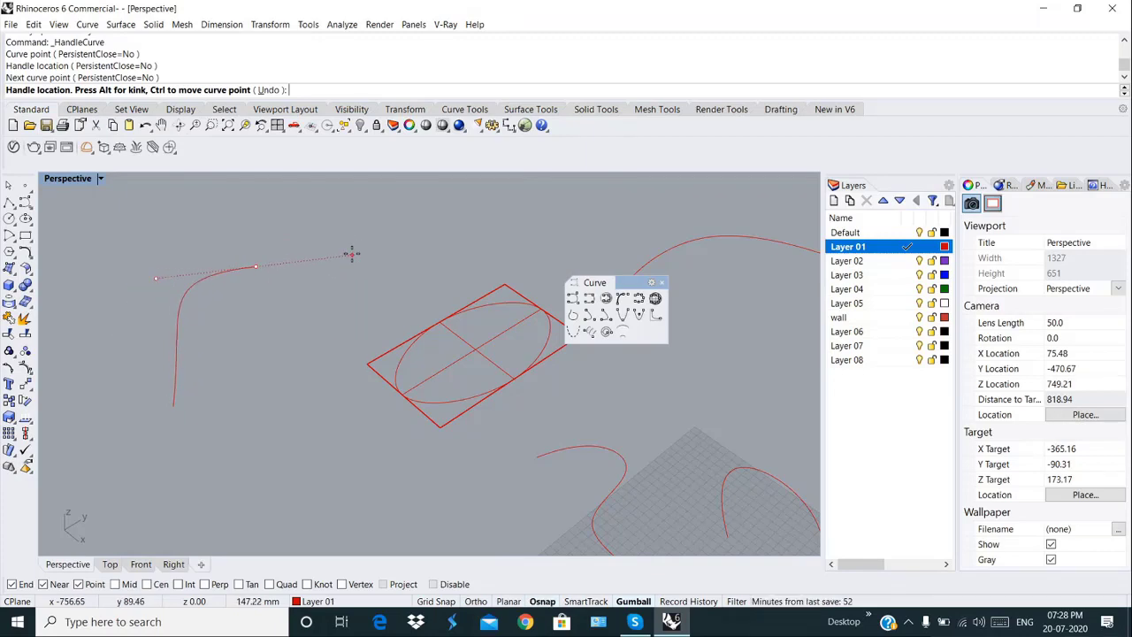
key("shift")
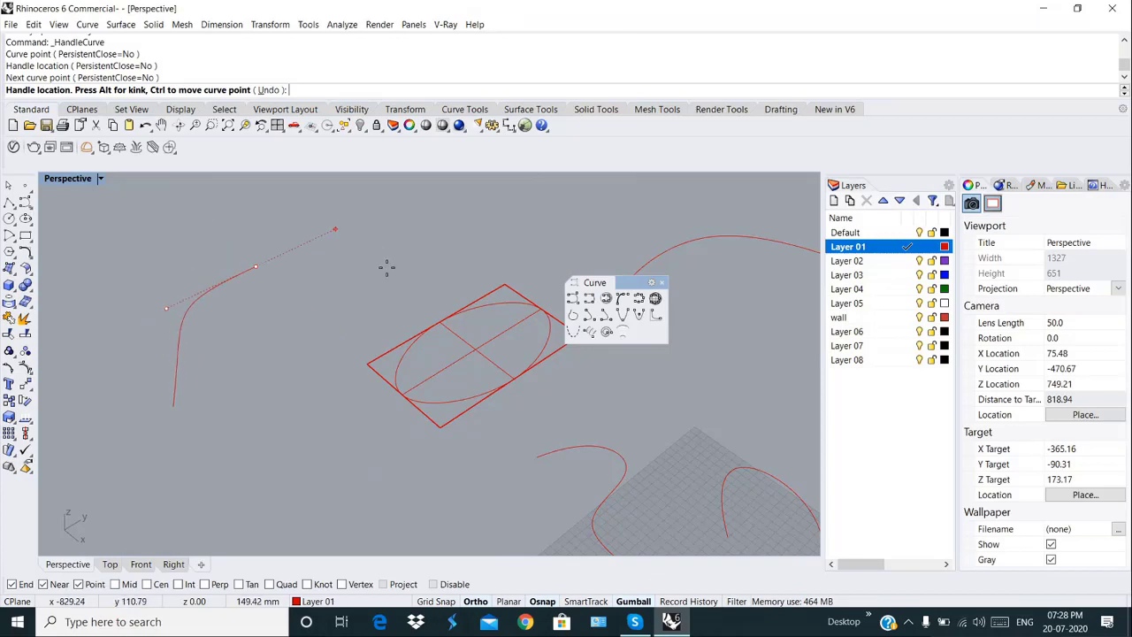
left_click(382, 273)
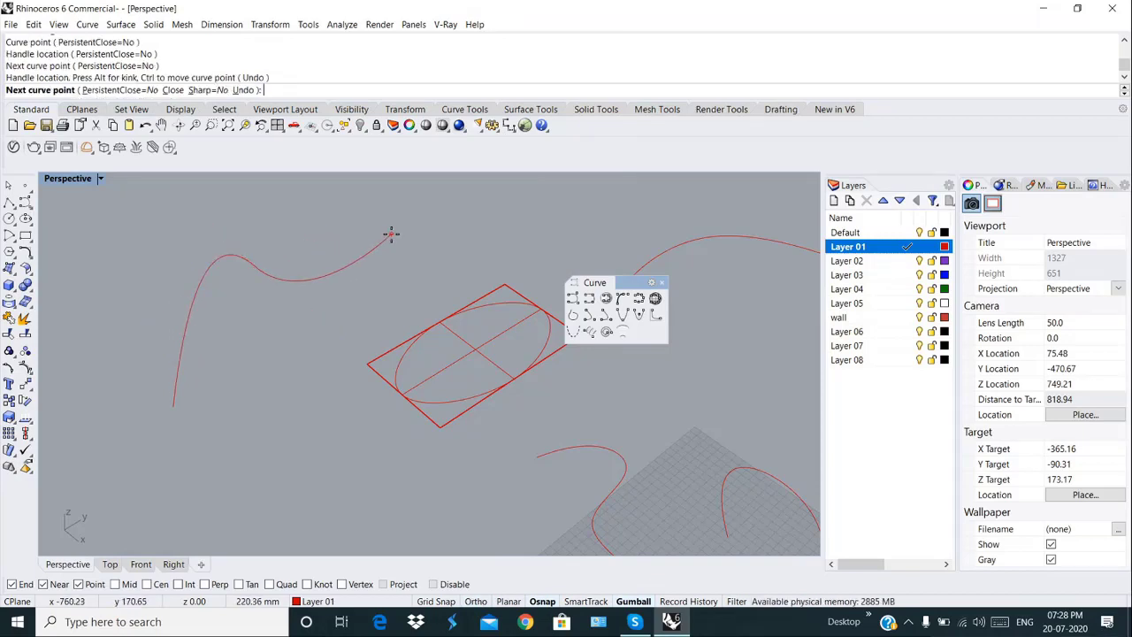
left_click(387, 233)
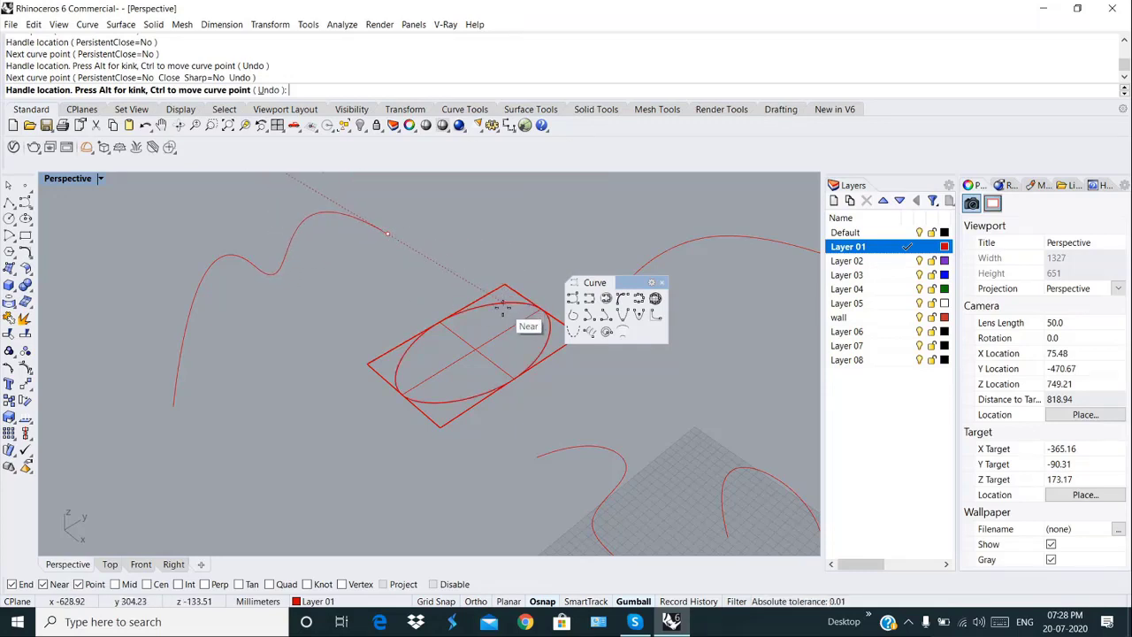
left_click(487, 255)
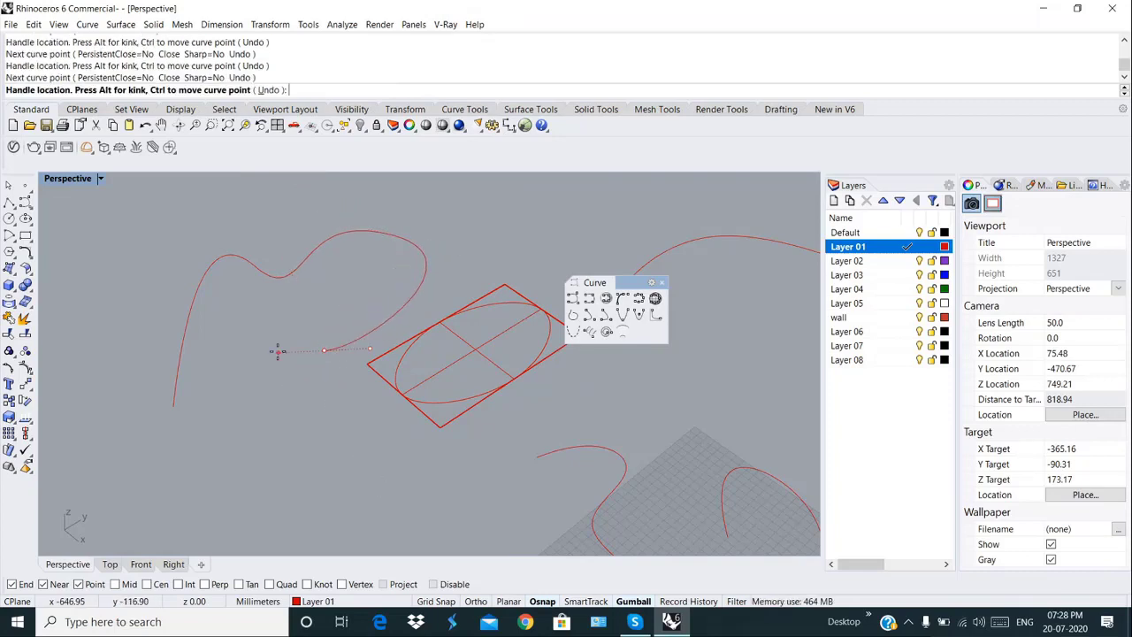
Step: Continue the handle curve back beneath the humps, wind it down to its own start point, and finish it there
left_click(255, 322)
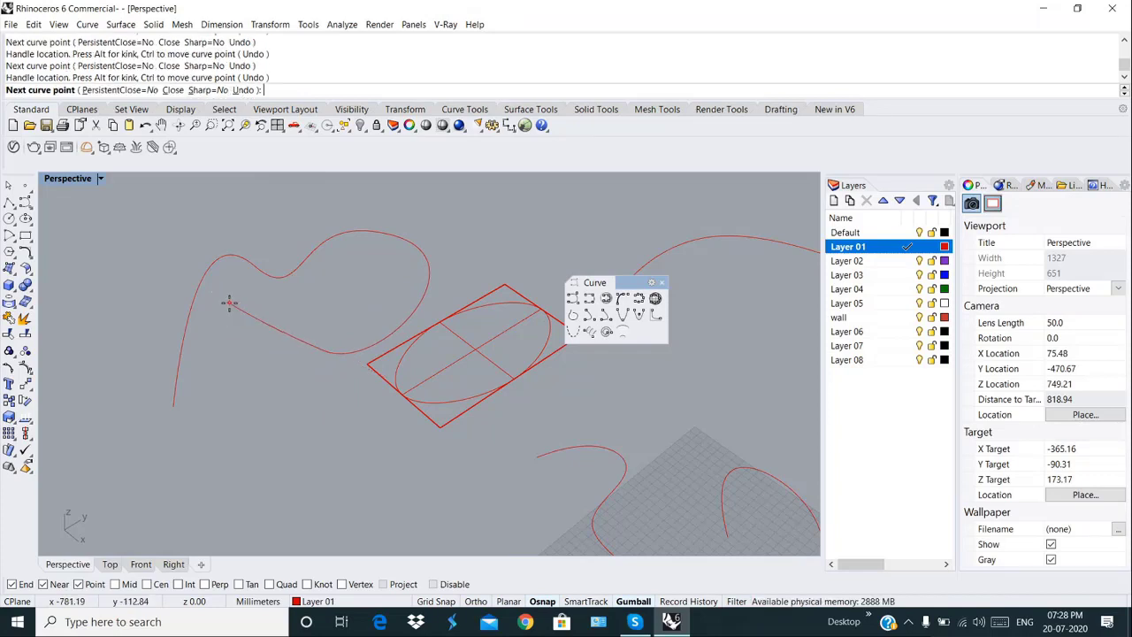
left_click(229, 304)
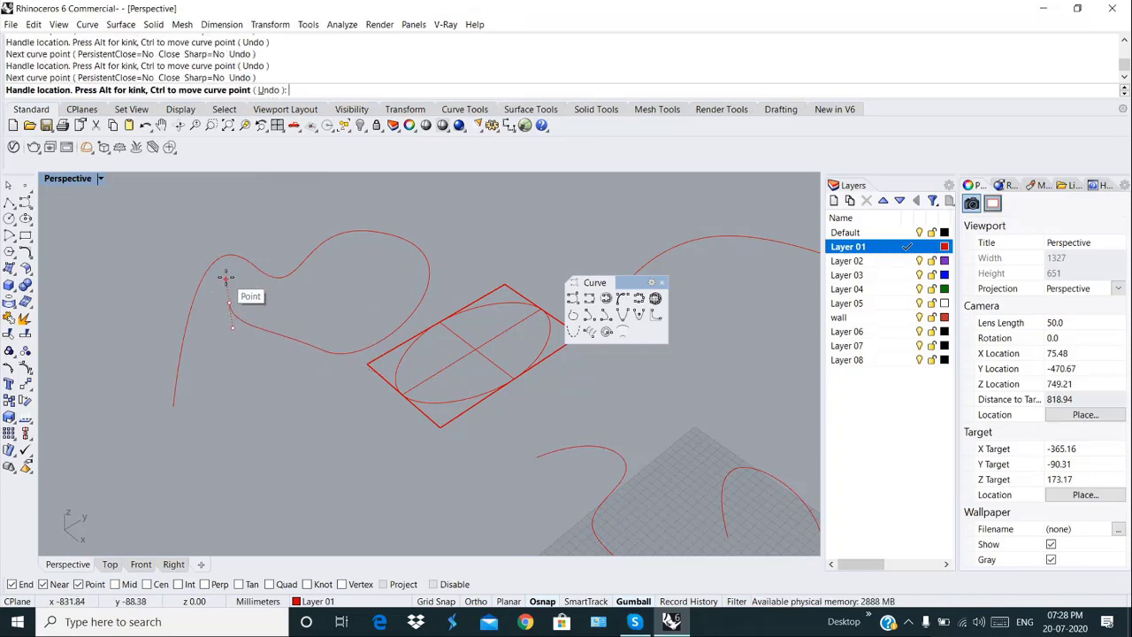
left_click(224, 290)
left_click(199, 345)
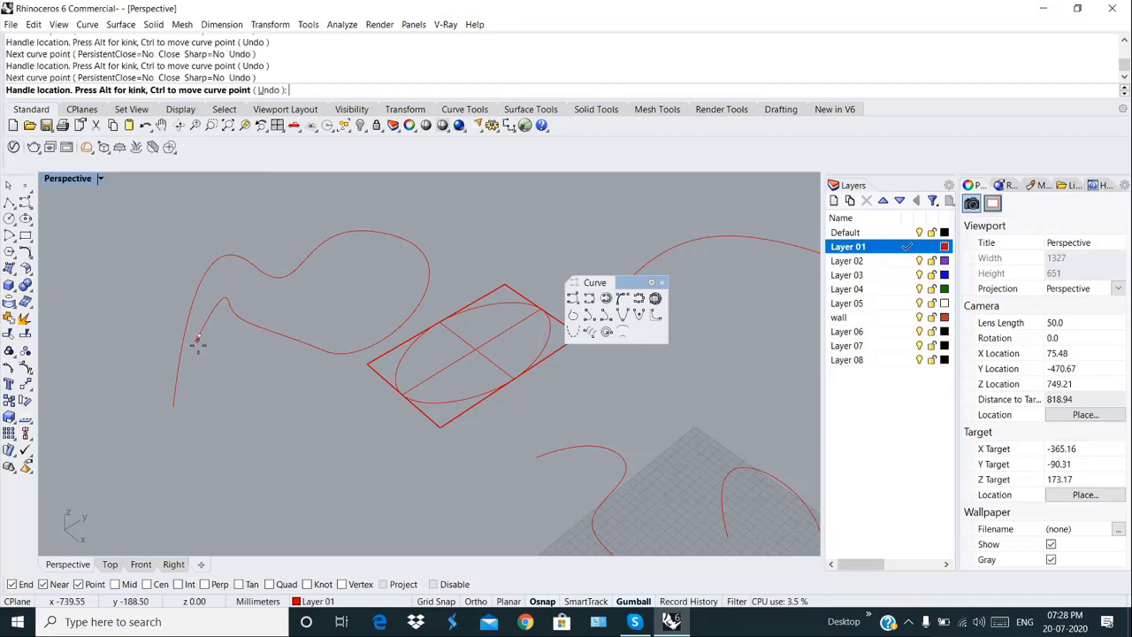
left_click(207, 362)
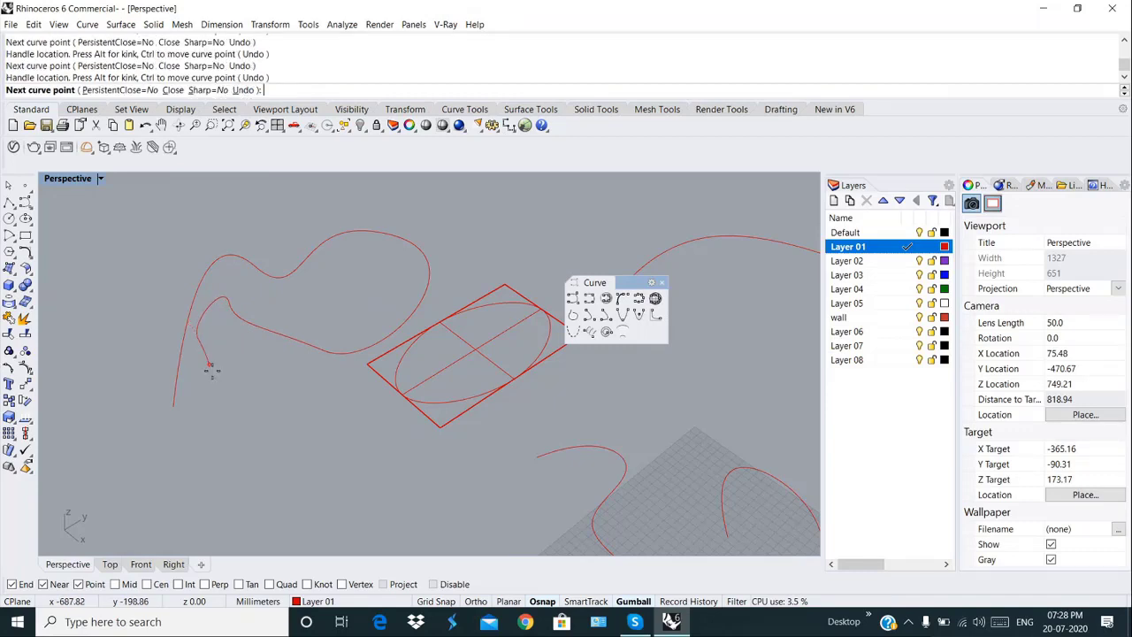
left_click(187, 416)
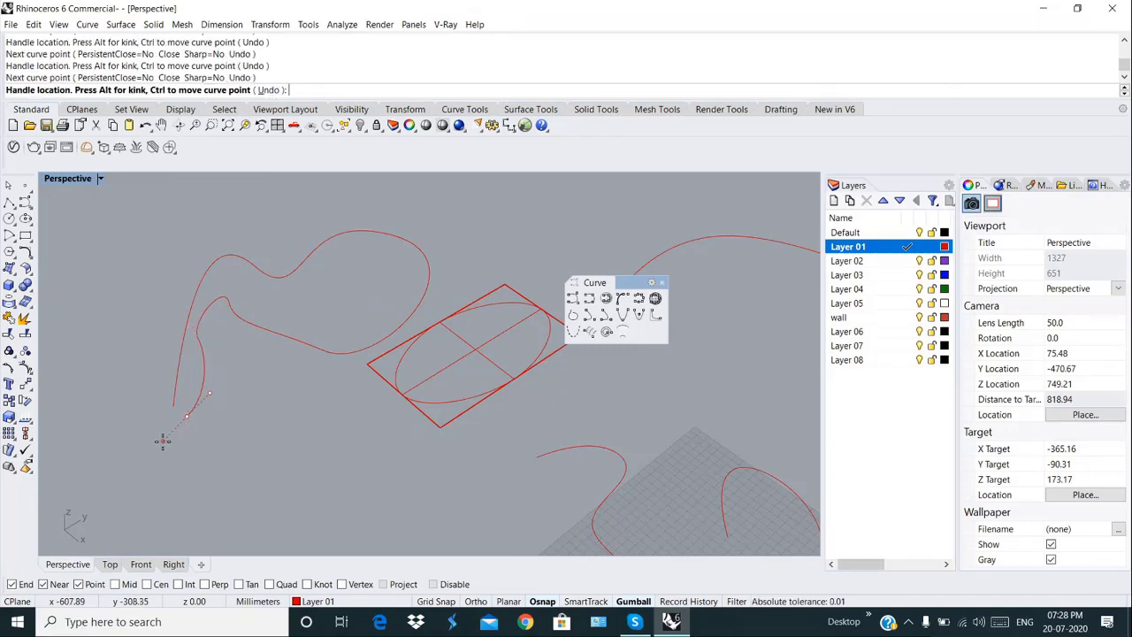
left_click(157, 438)
left_click(173, 407)
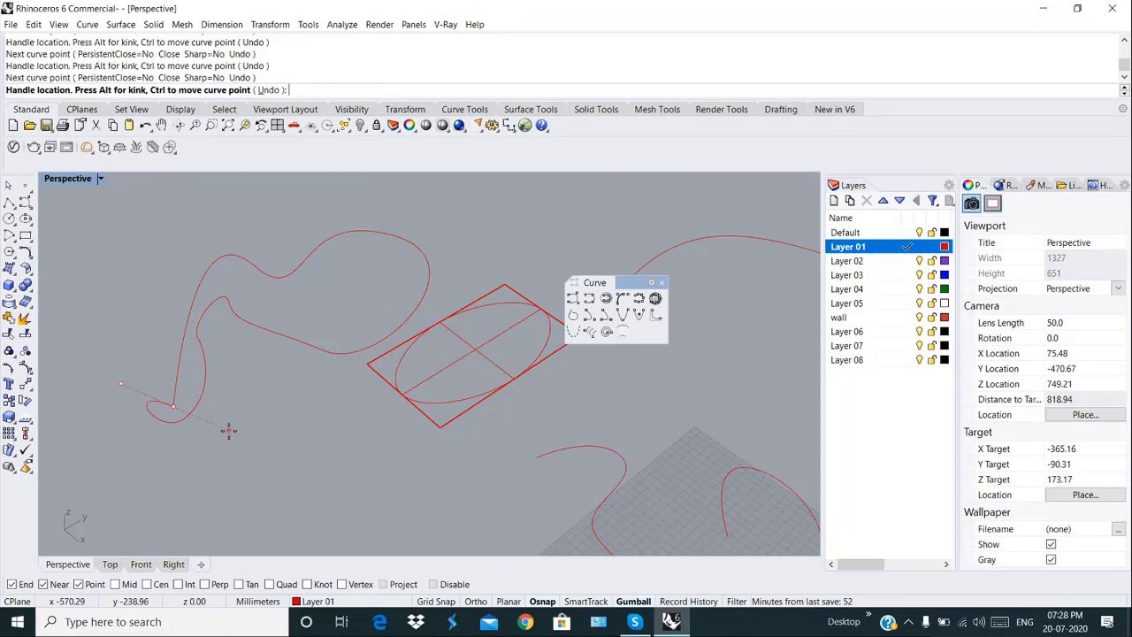
key("Return")
Step: Reshape the handle curve by raising the control point above its larger hump and moving the hump's on-curve point outward along Y
scroll(251, 342, "down", 5)
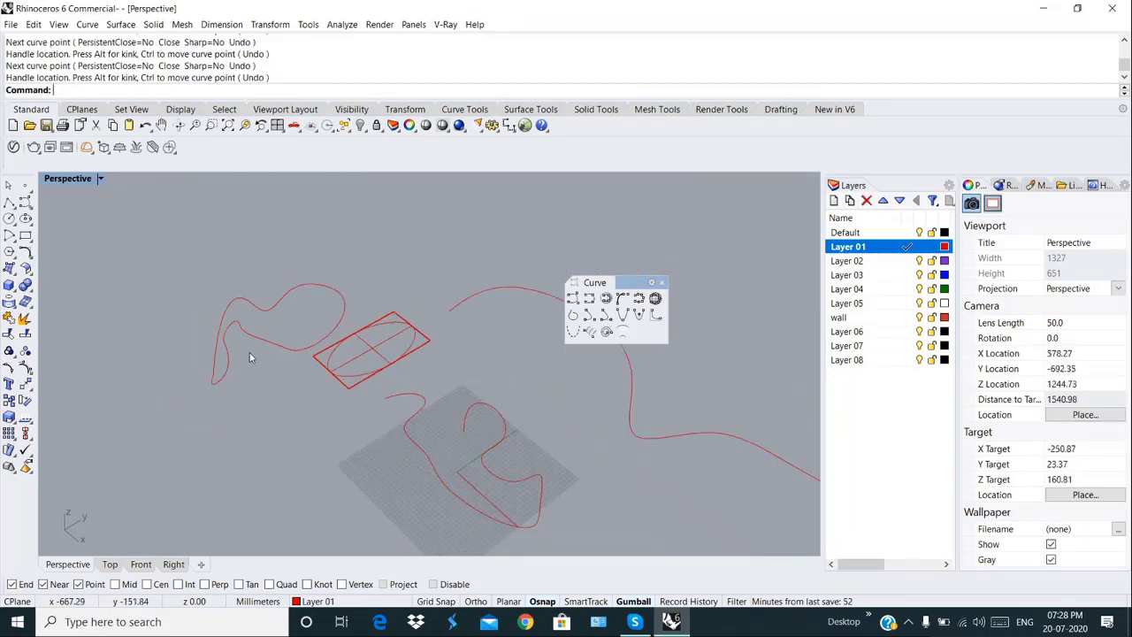
left_click(249, 339)
left_click(265, 444)
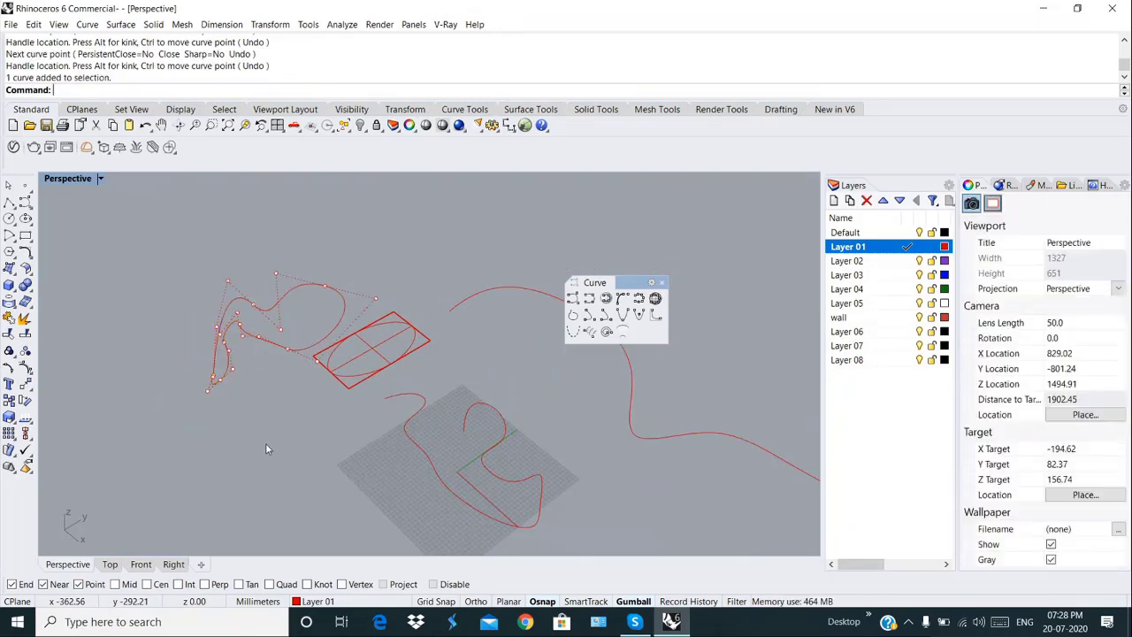
left_click(265, 304)
left_click(276, 275)
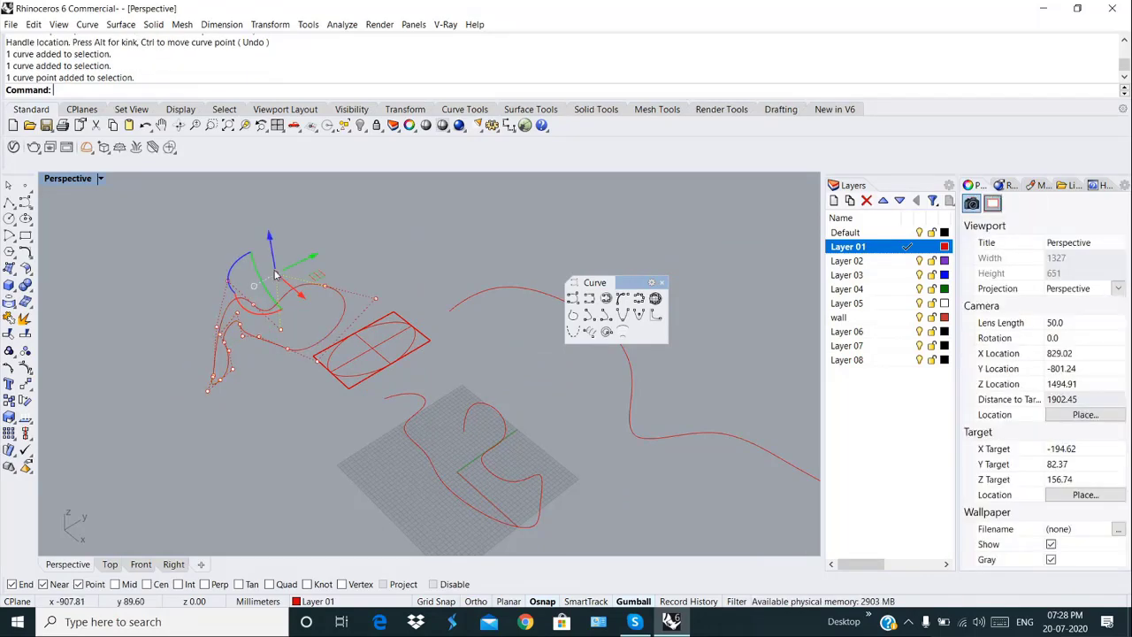
left_click_drag(276, 275, 271, 233)
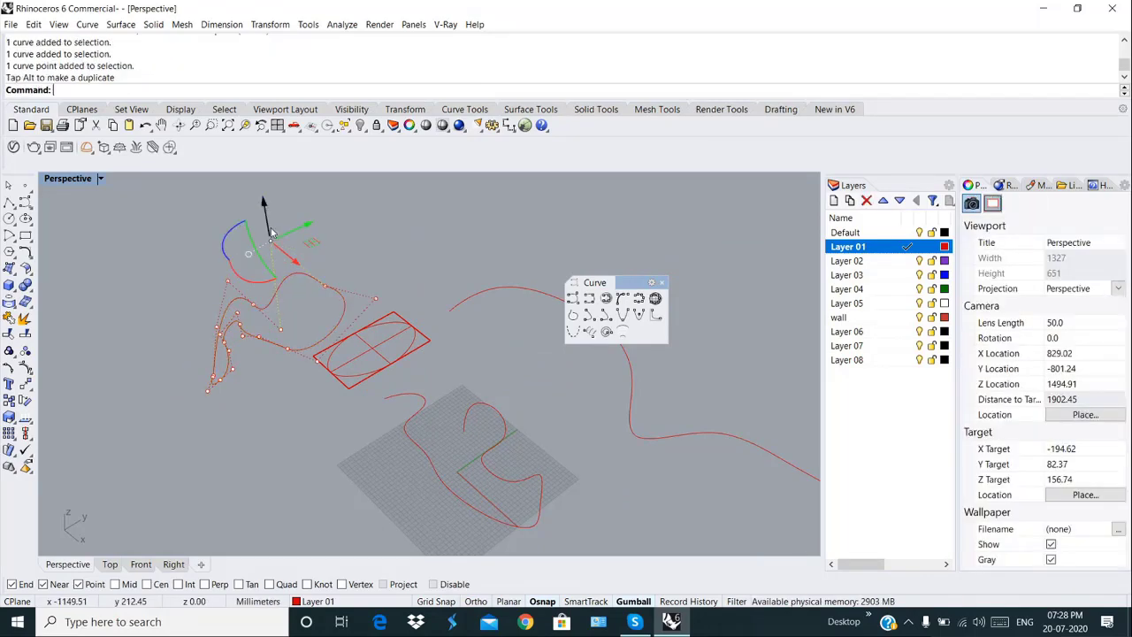
left_click(325, 288)
left_click(327, 287)
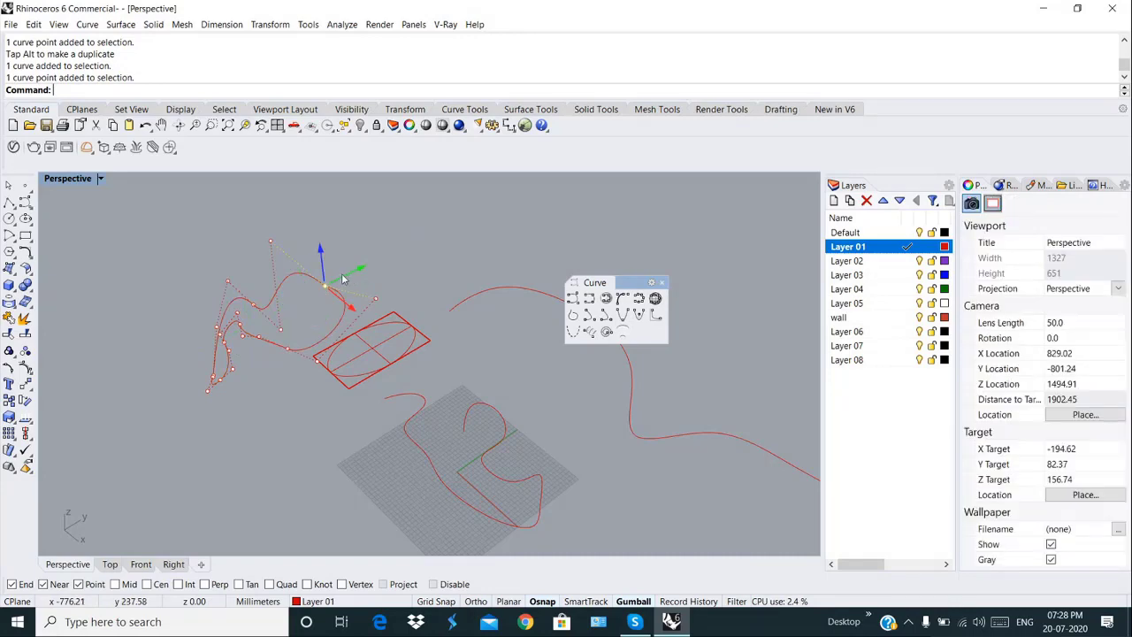
left_click_drag(327, 287, 389, 284)
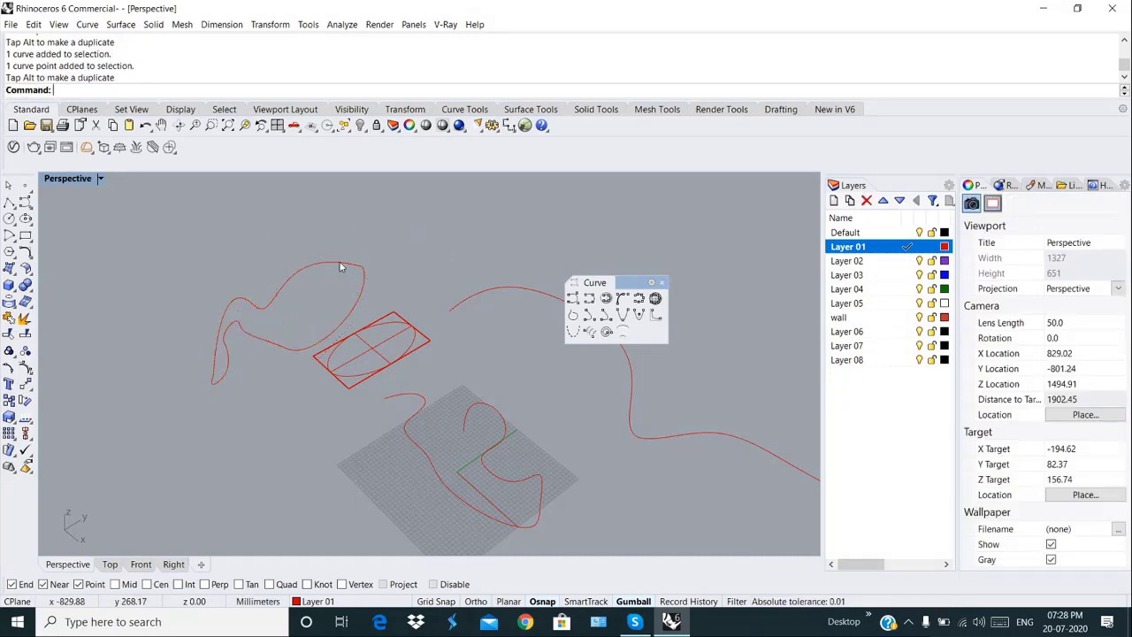
left_click(340, 266)
left_click(417, 253)
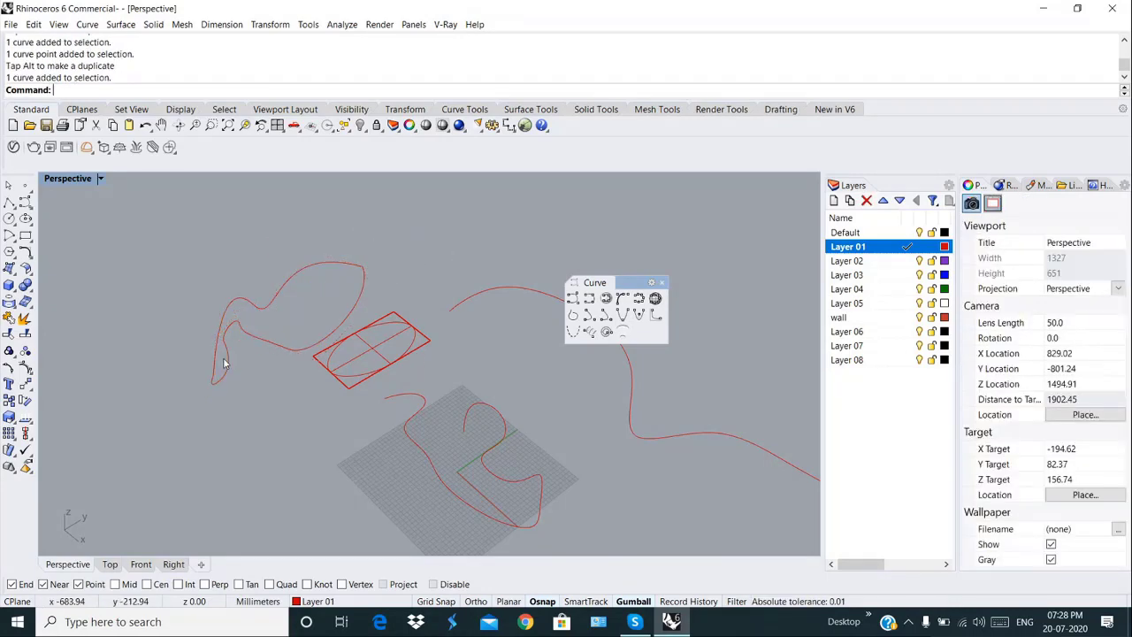
Step: Show the handle curve's control points and lower the point on its underside near the rectangular surface to form a sharp corner
scroll(224, 363, "up", 5)
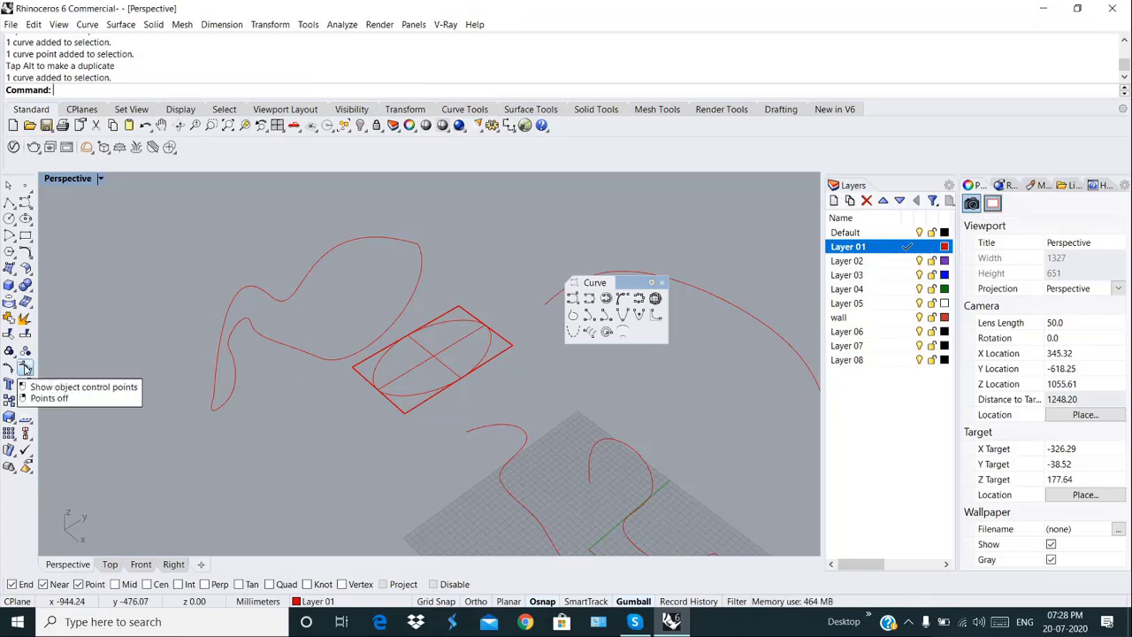
left_click(26, 368)
left_click(286, 348)
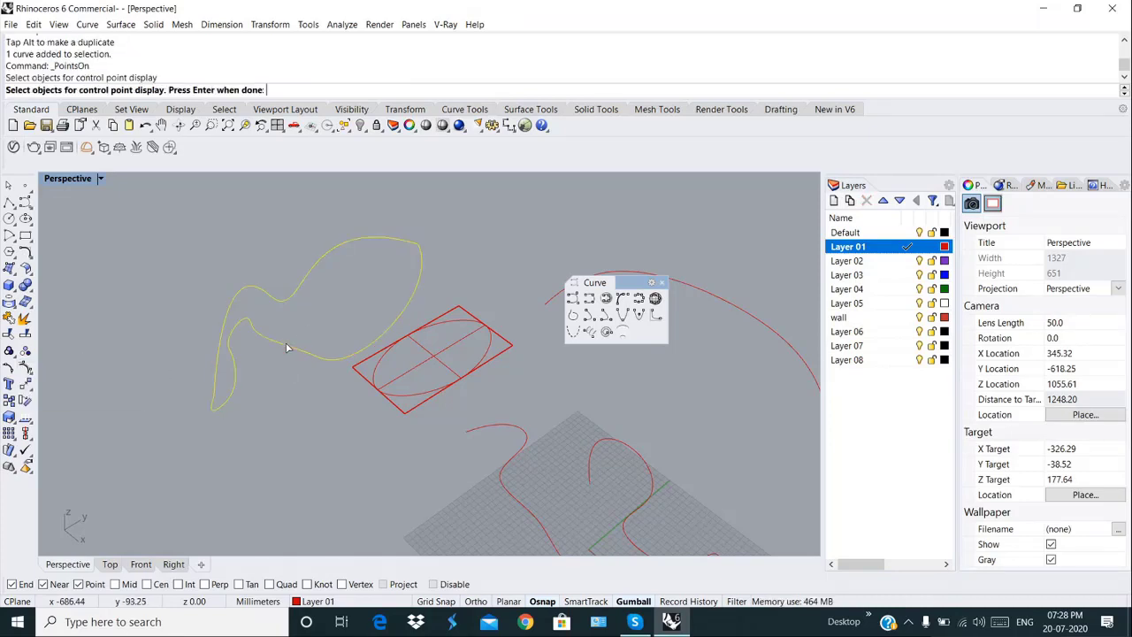
key("Return")
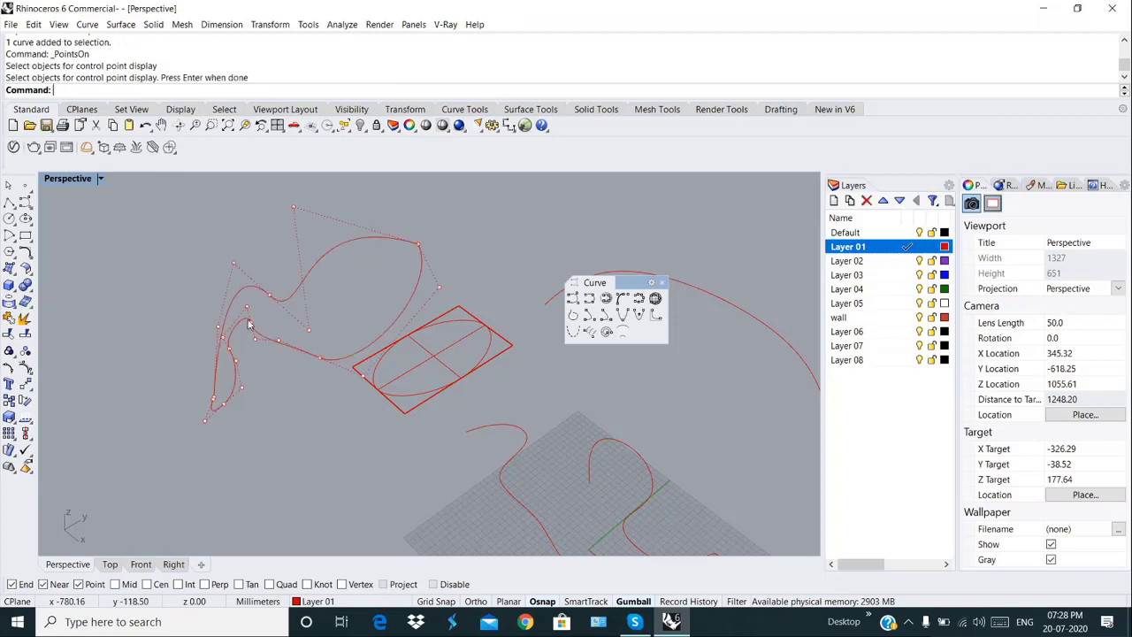
left_click(322, 359)
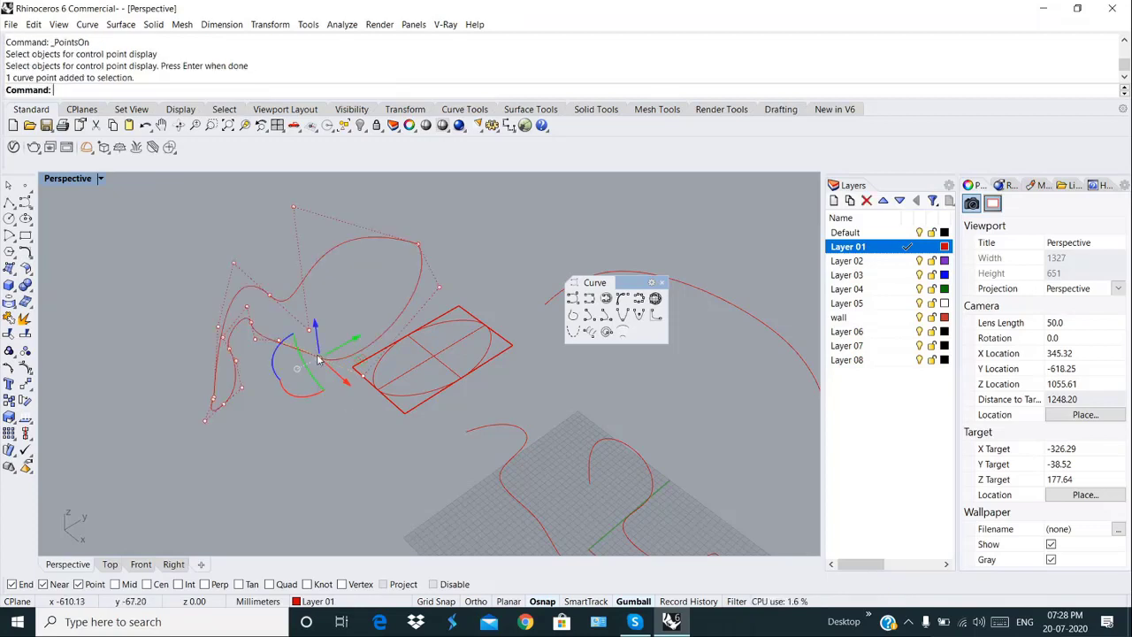
left_click_drag(320, 325, 303, 453)
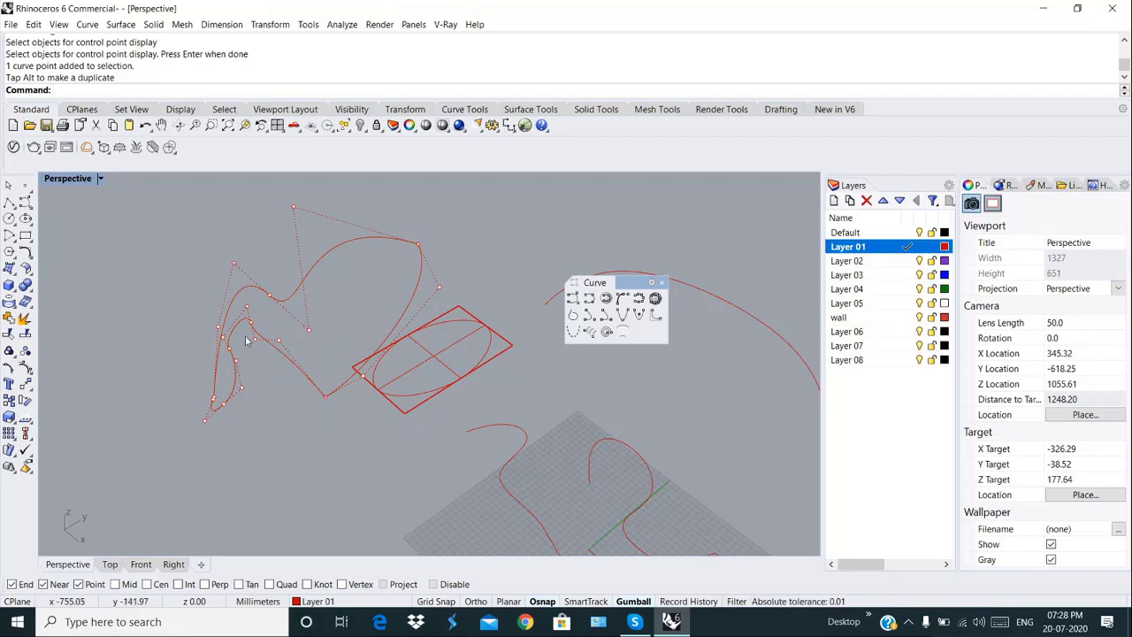
Step: Reshape the handle curve's narrow lower end by moving the control point at its bottom bend down and outward
left_click(223, 404)
left_click_drag(223, 404, 244, 426)
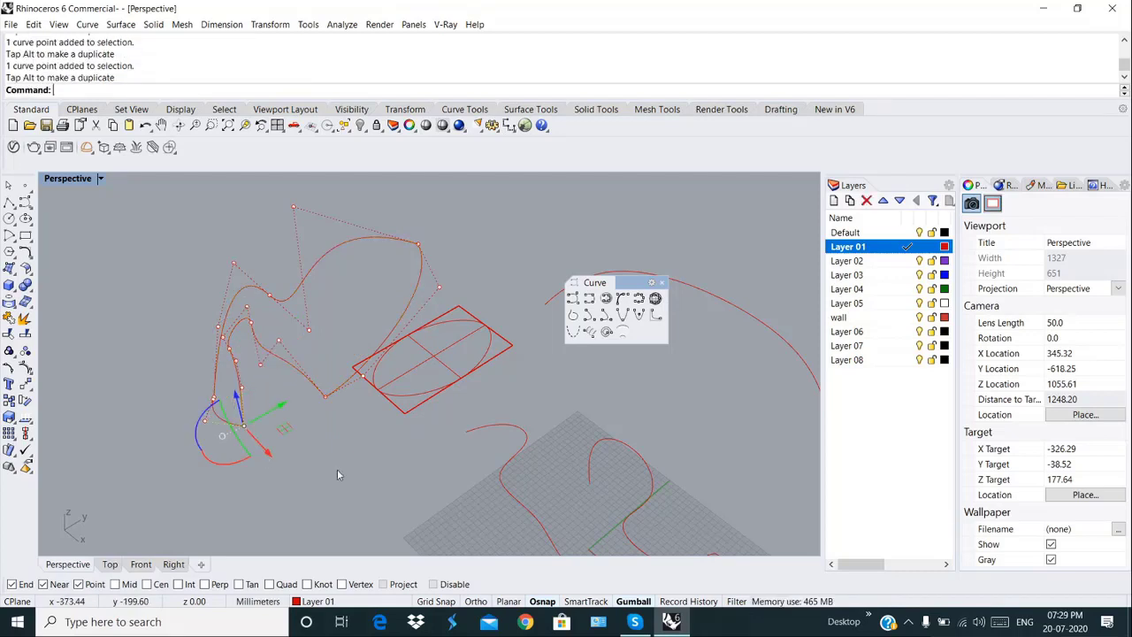
right_click_drag(337, 475, 424, 446)
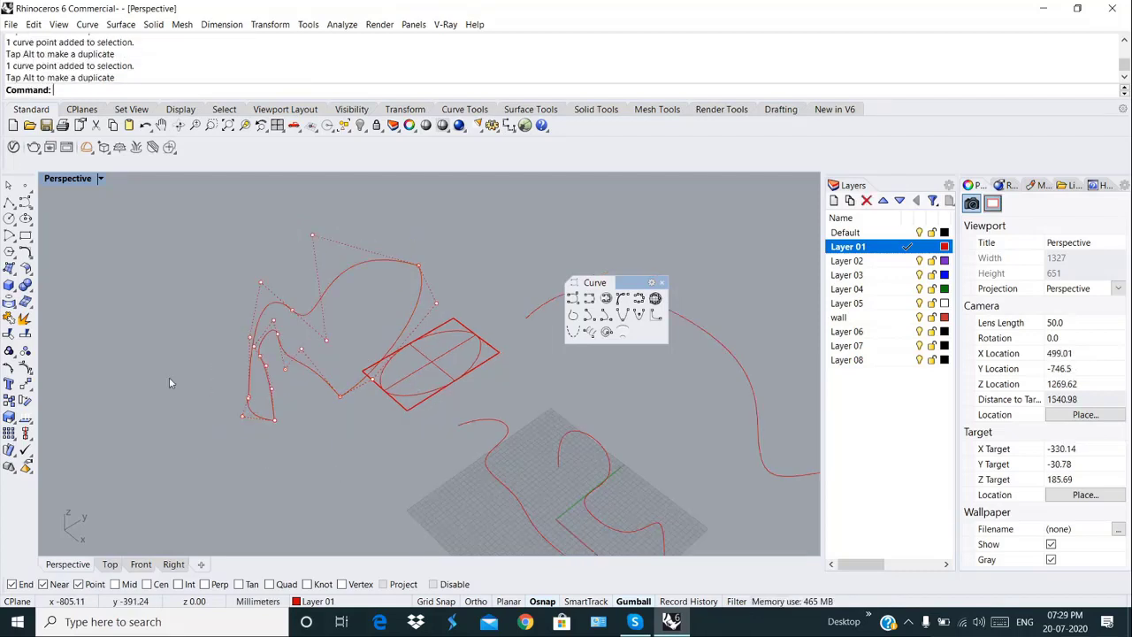
Step: Sketch a freehand curve beside the handle curve, looping up, around and back down to just below its start point
left_click(639, 299)
left_click_drag(131, 394, 116, 328)
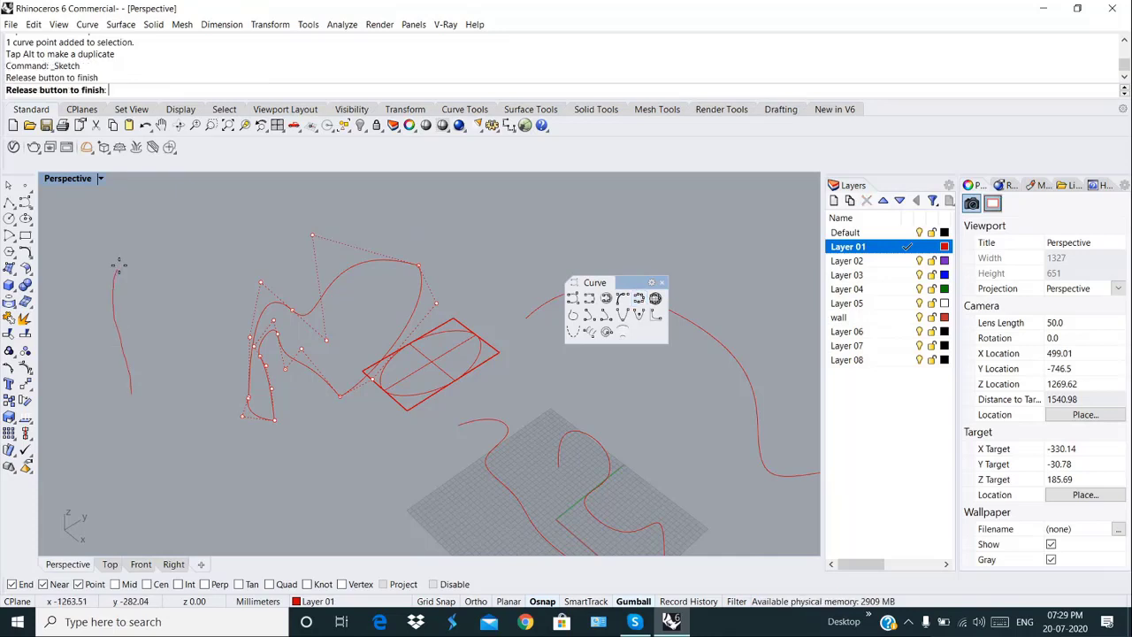
left_click_drag(119, 263, 141, 242)
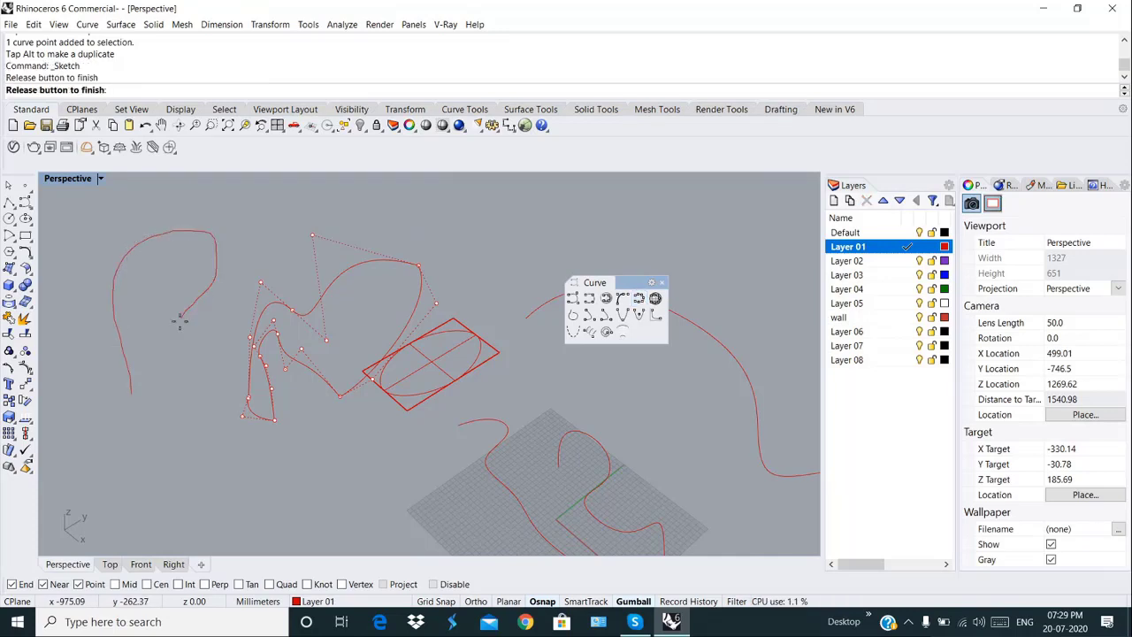
left_click_drag(147, 422, 134, 408)
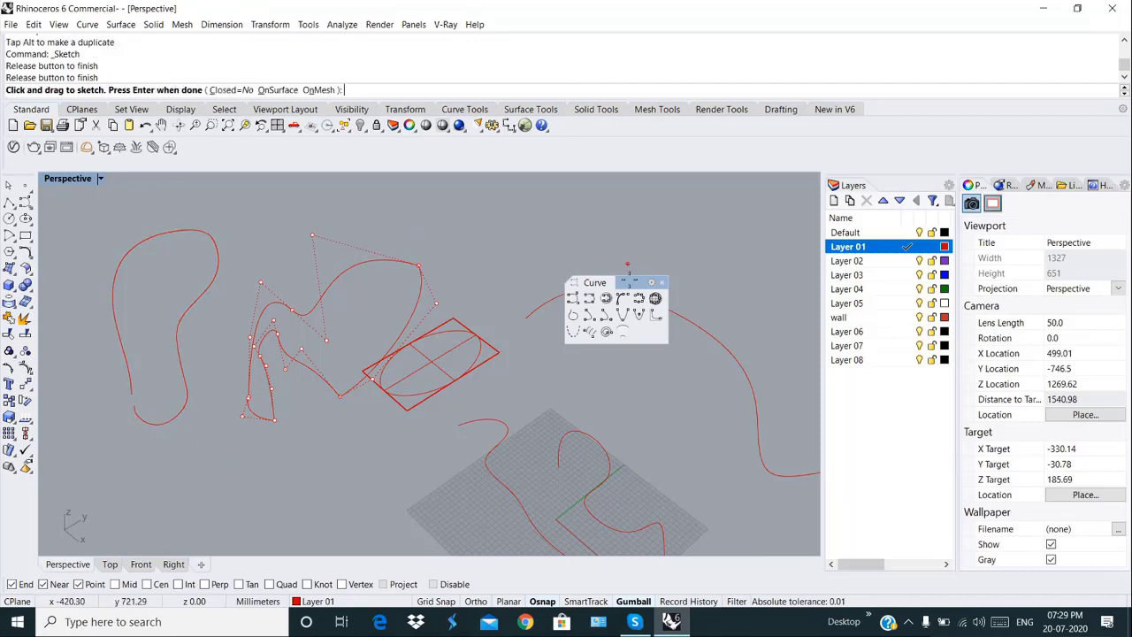
Step: Sketch a second, smaller freehand curve above the rectangular surface, ending just below its start point, and finish the sketch
left_click(639, 300)
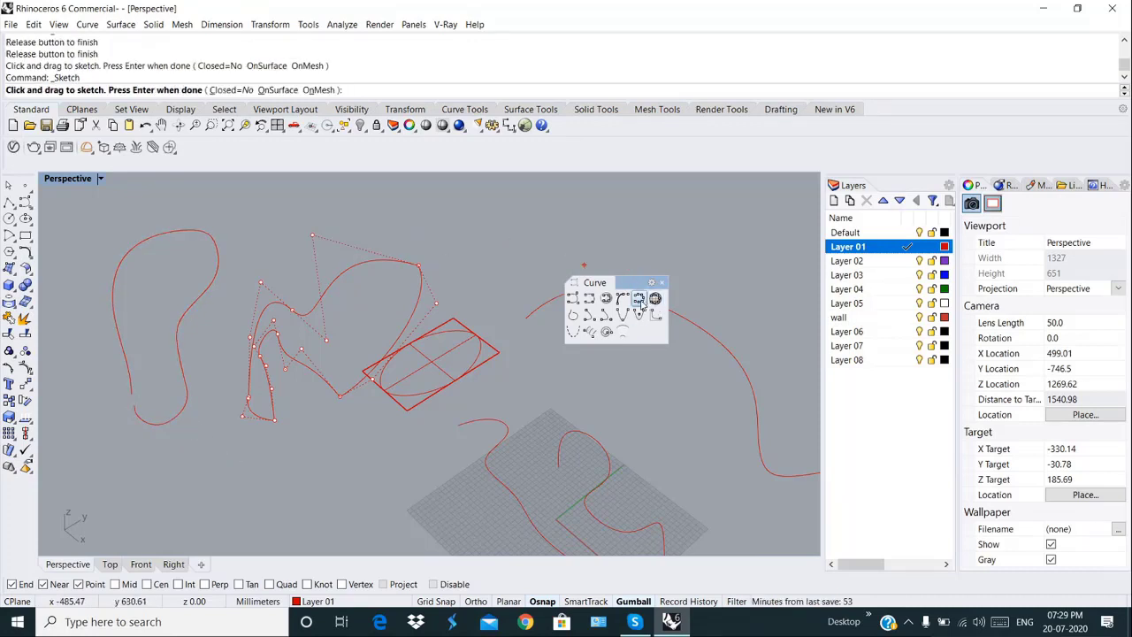
mouse_move(496, 247)
left_mouse_down()
mouse_move(530, 203)
mouse_move(594, 205)
mouse_move(588, 229)
mouse_move(545, 250)
mouse_move(498, 281)
left_mouse_up()
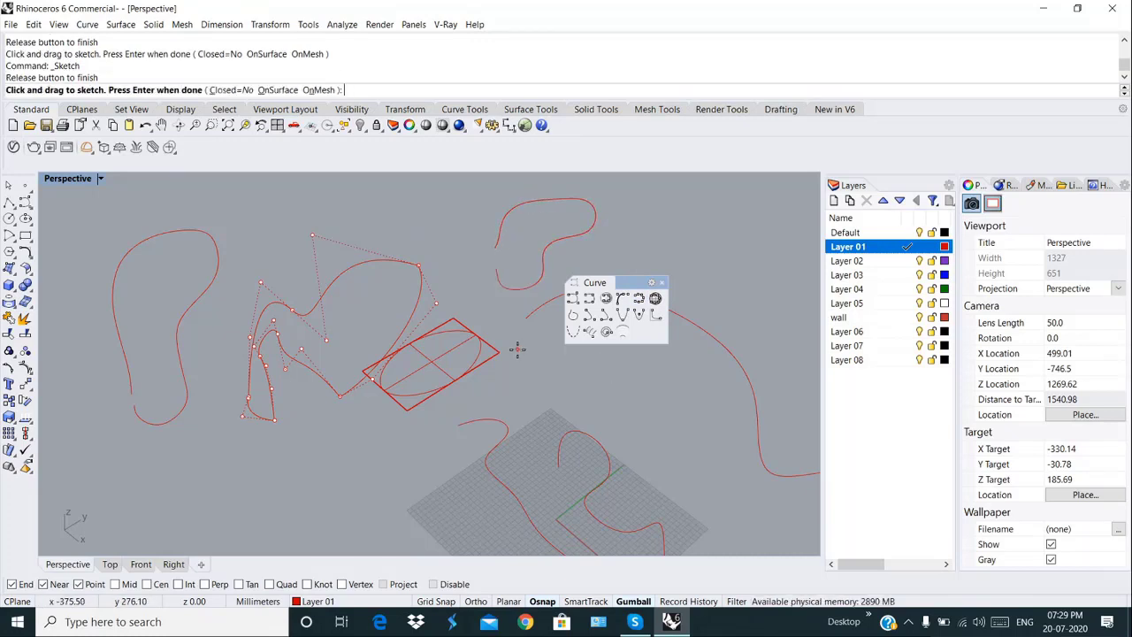
key("Return")
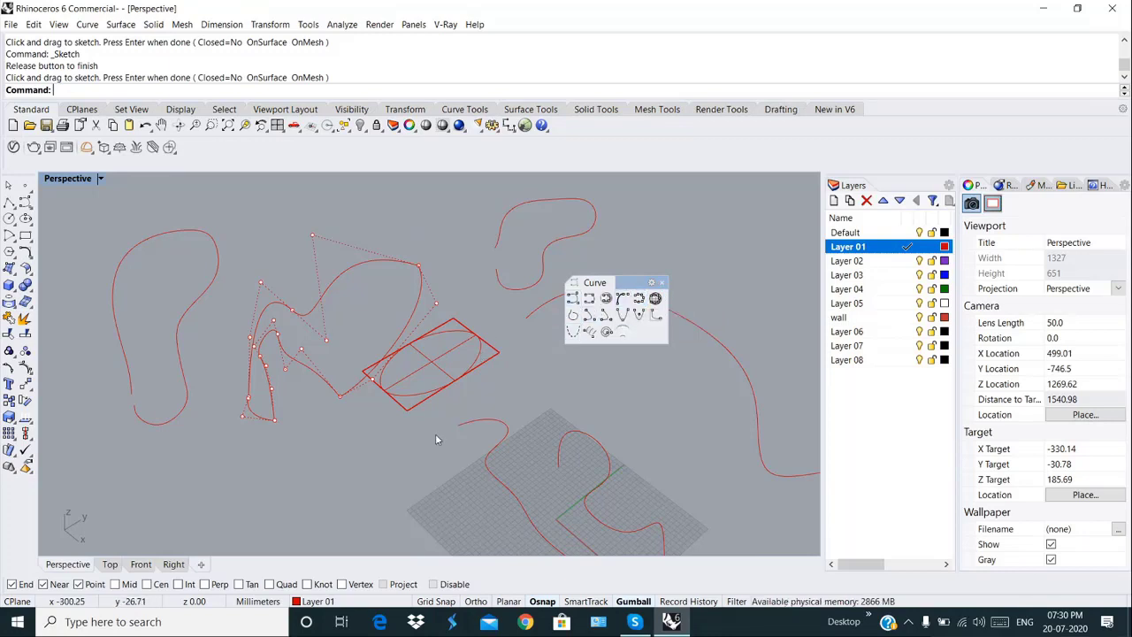
Step: Delete all curves and the surface from the model and switch to the Top view
scroll(433, 428, "down", 4)
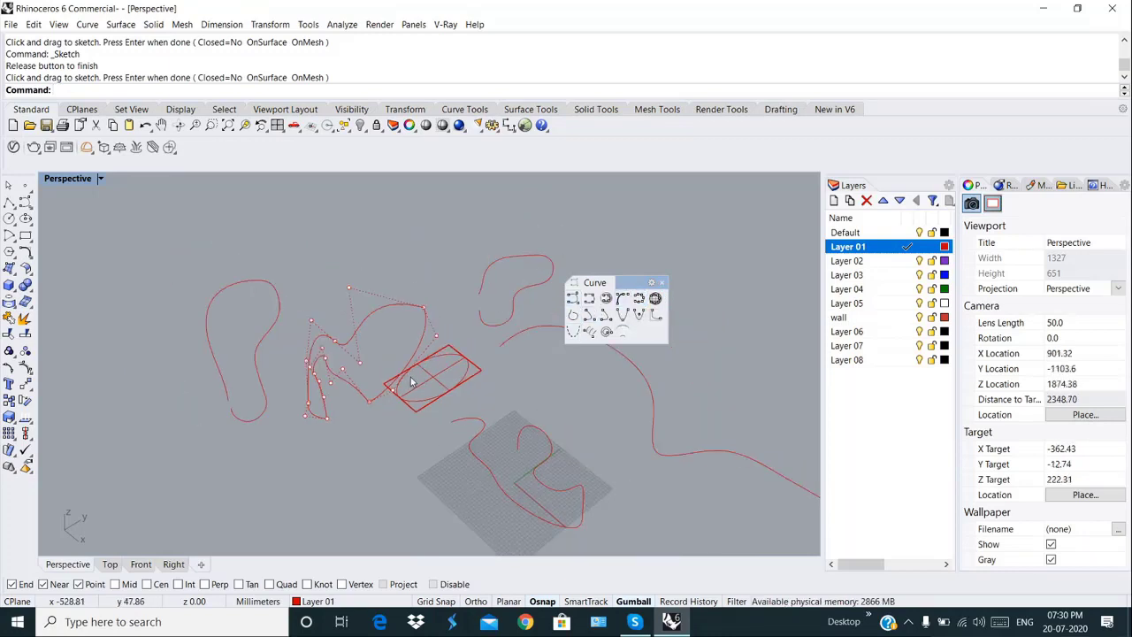
key("Return")
key("Delete")
key("ctrl+F1")
left_click(59, 24)
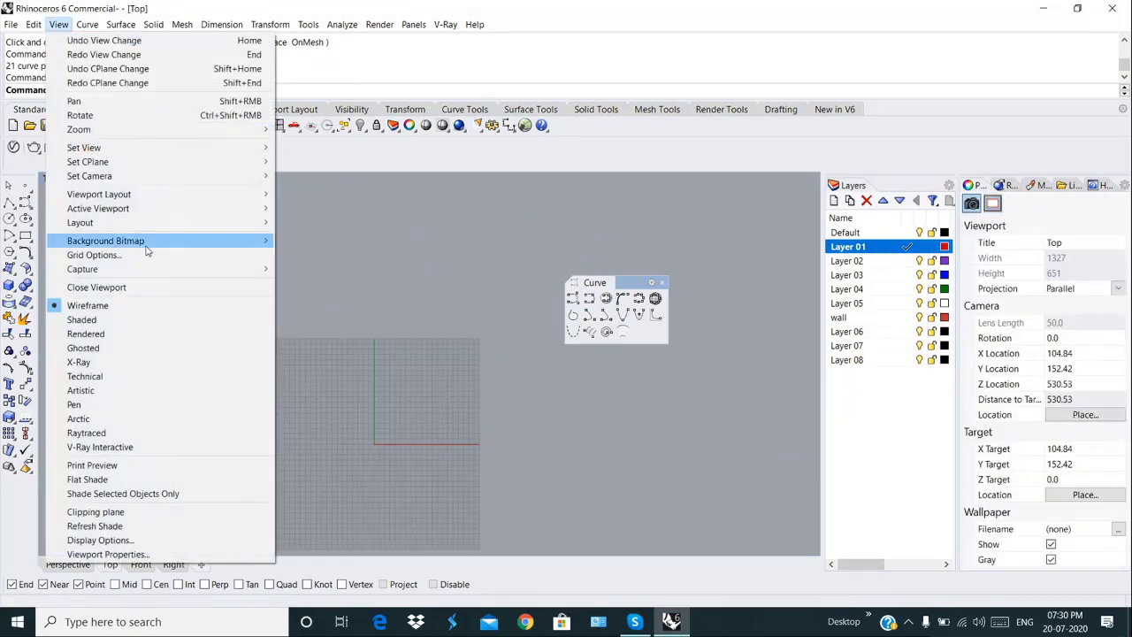
mouse_move(148, 252)
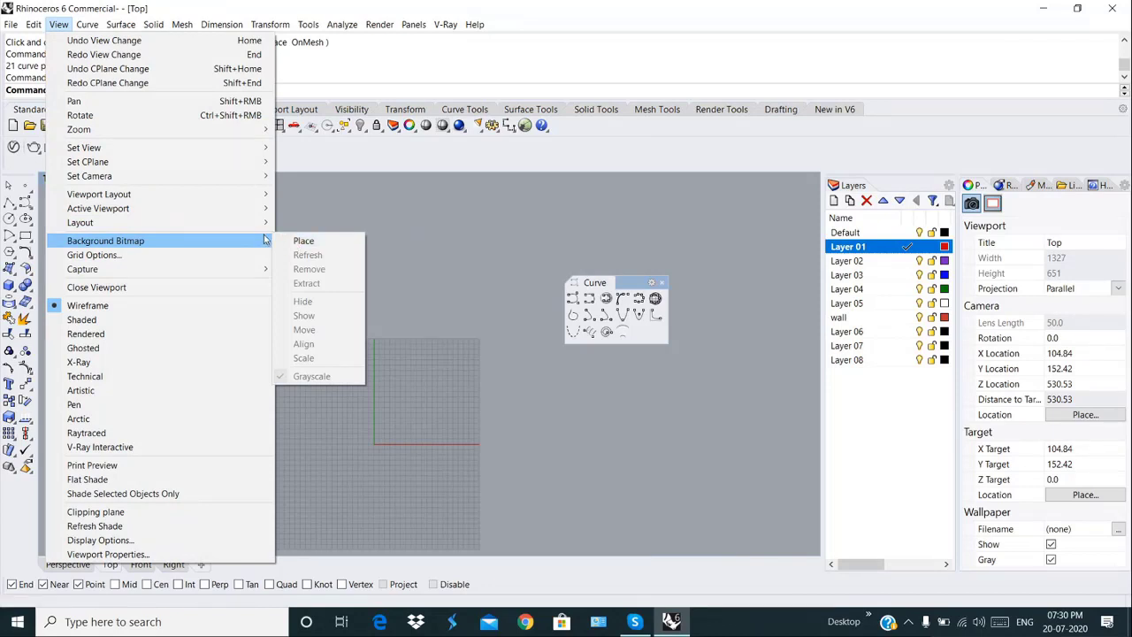
left_click(311, 218)
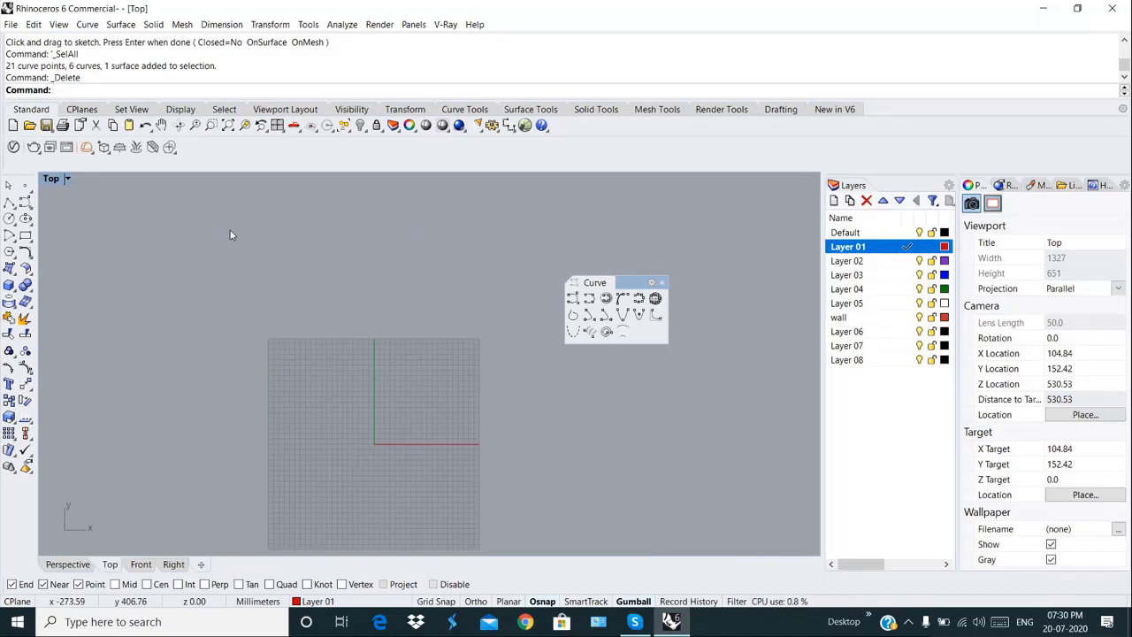
Step: Insert Untitled-1.jpg with the Picture command and place it in the Top view, spanning diagonally from above the grid to beyond its opposite corner
key("BackSpace")
type("Pict")
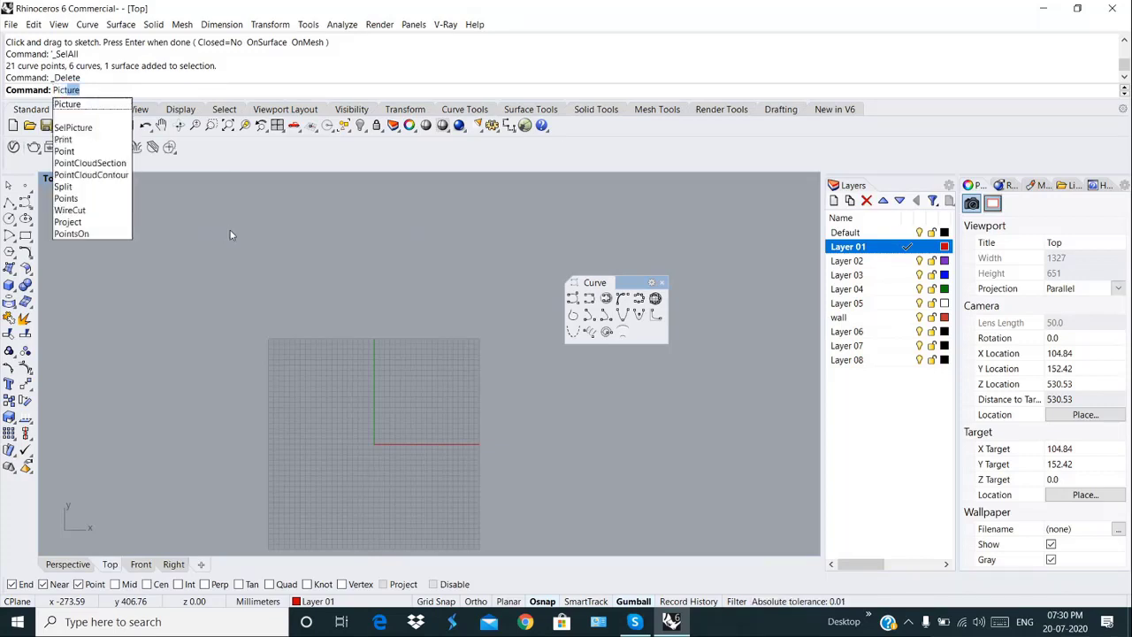
type("ure")
key("Return")
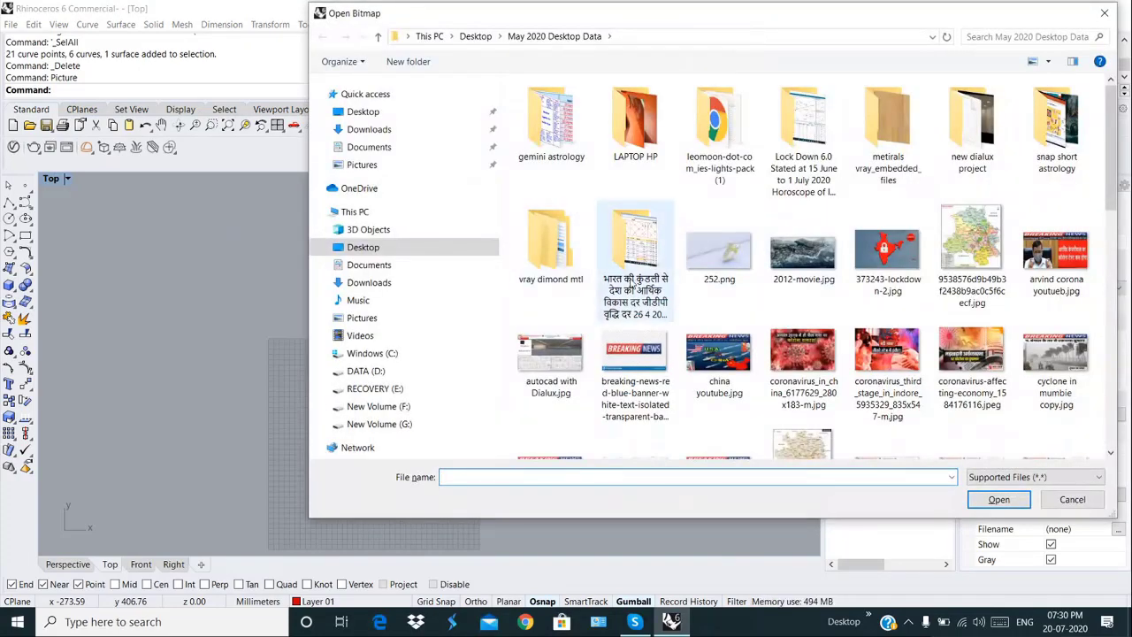
scroll(632, 283, "down", 3)
scroll(632, 281, "down", 3)
left_click(803, 243)
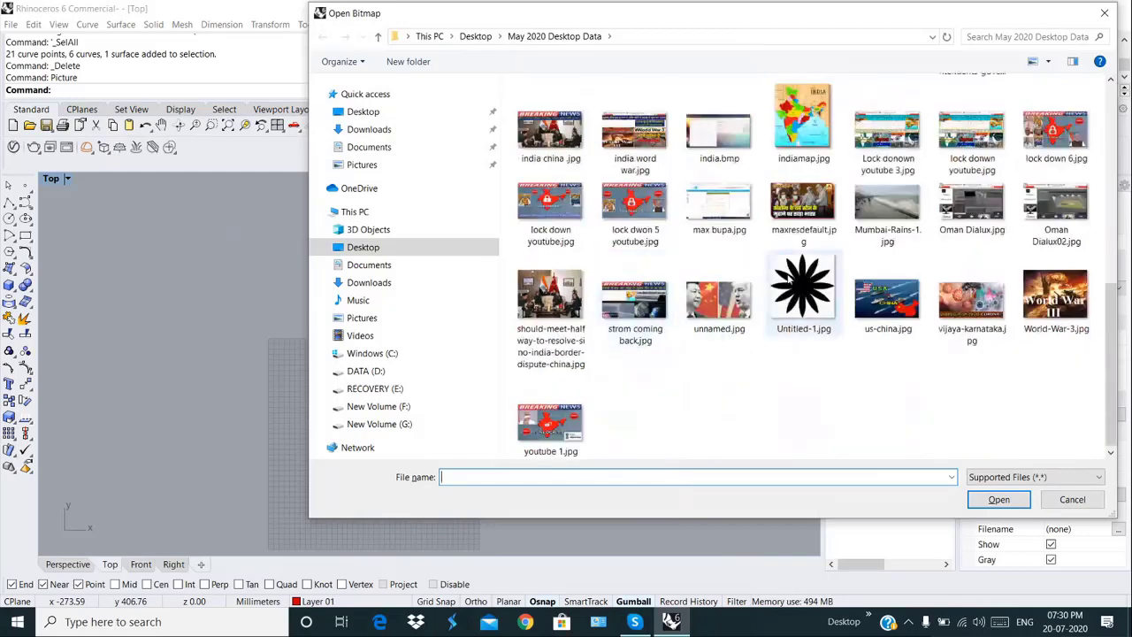
left_click(998, 499)
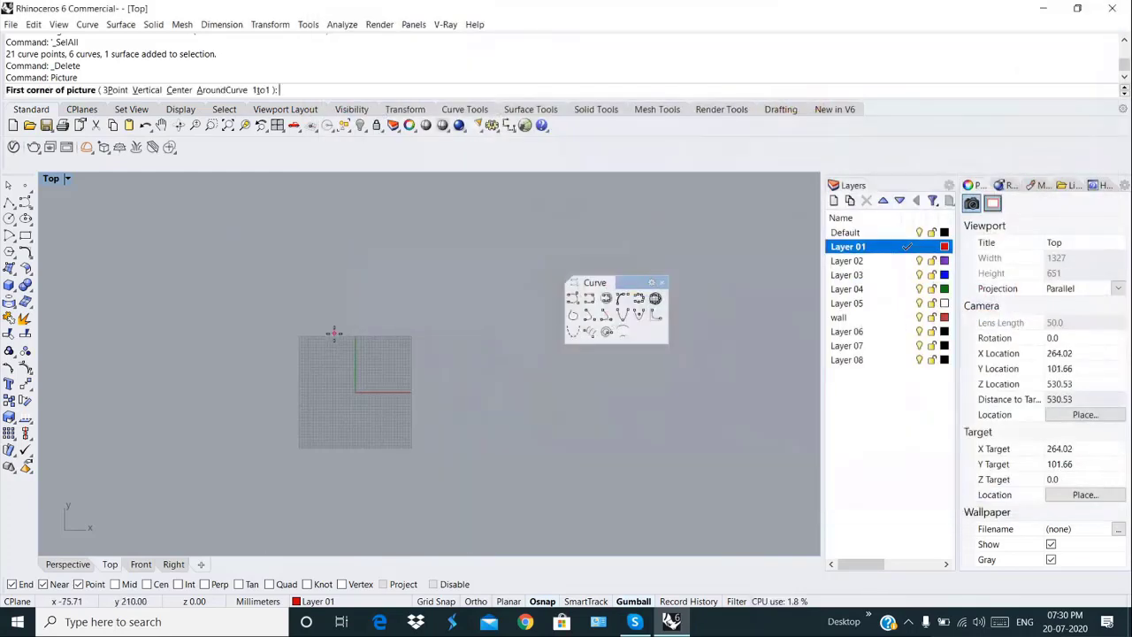
left_click(284, 316)
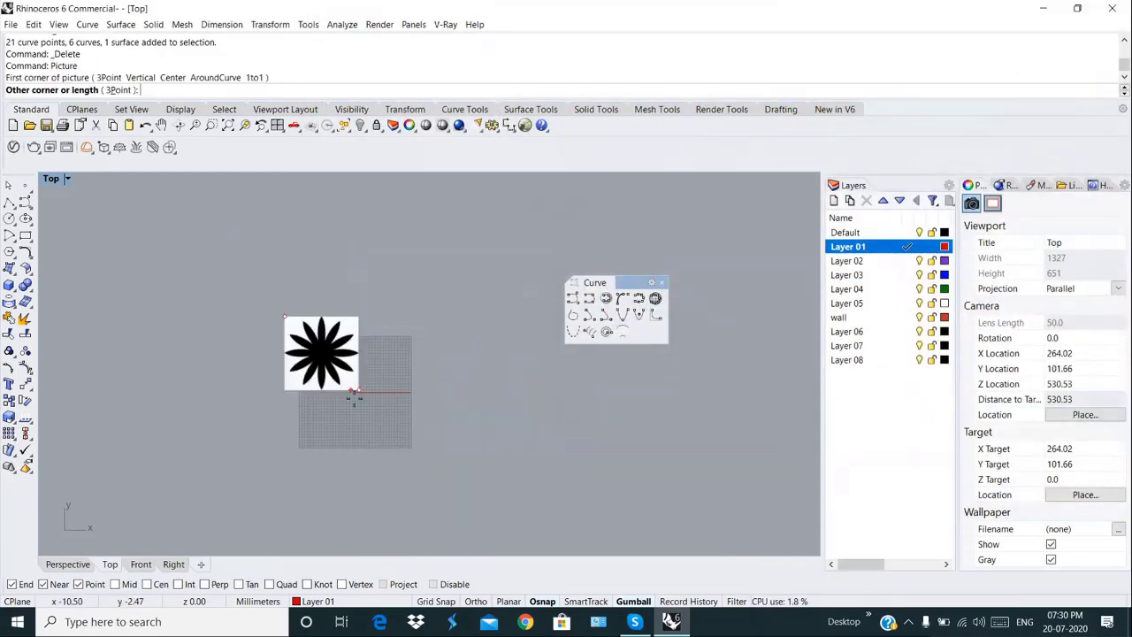
left_click(514, 544)
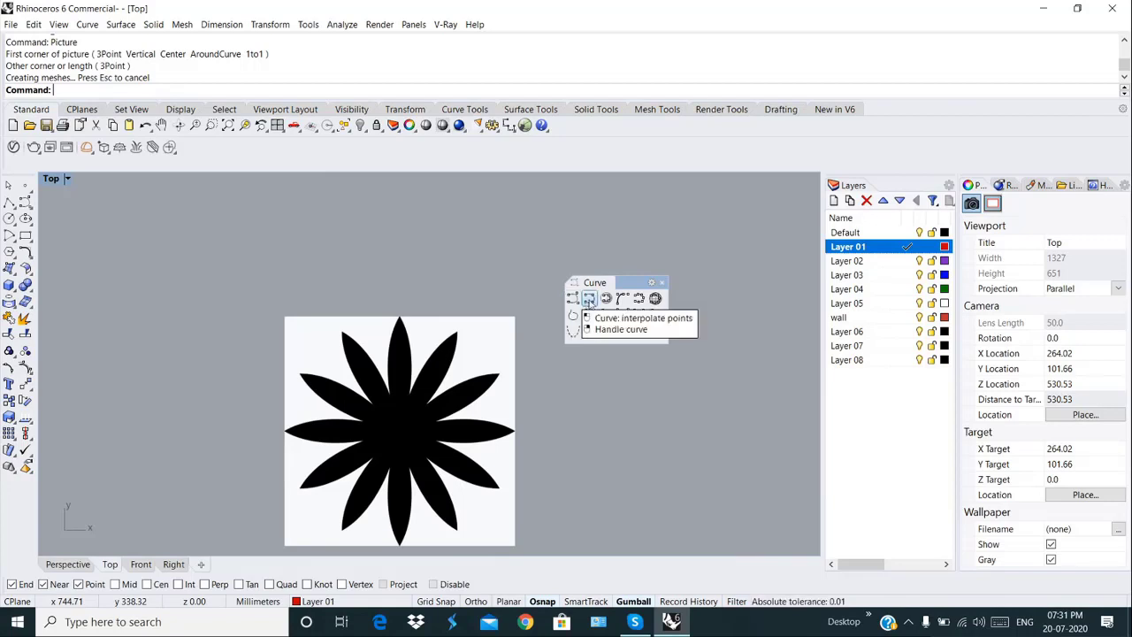
Step: Trace one side of the picture's uppermost petal with an interpolated curve, from the petal's base to its tip
left_click(589, 298)
scroll(392, 363, "up", 2)
scroll(392, 362, "up", 3)
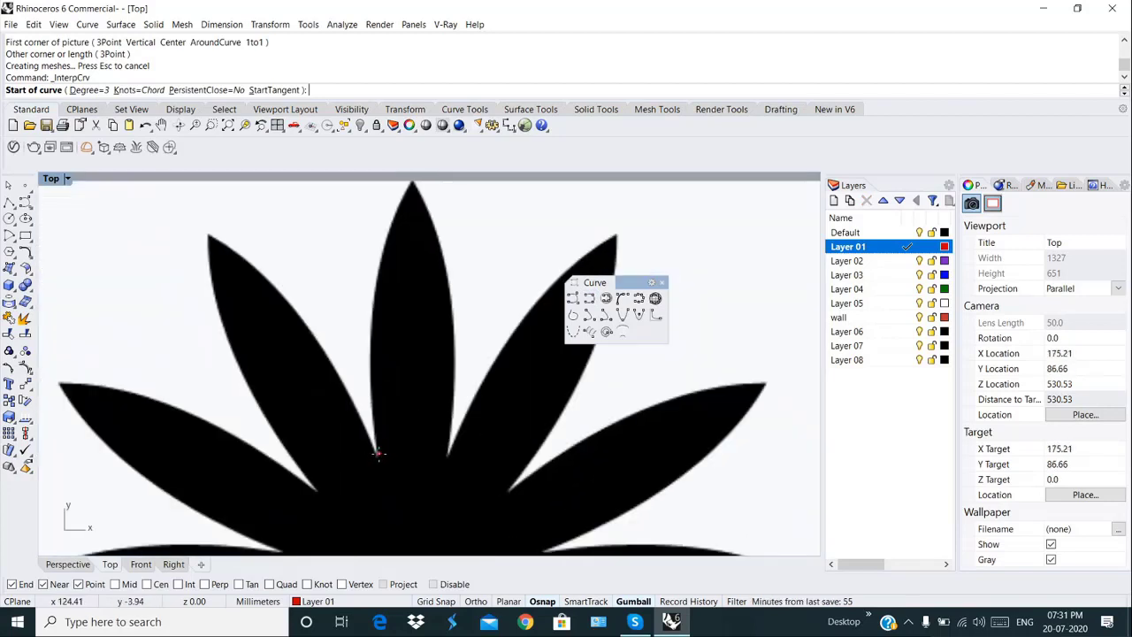
left_click(378, 454)
left_click(372, 417)
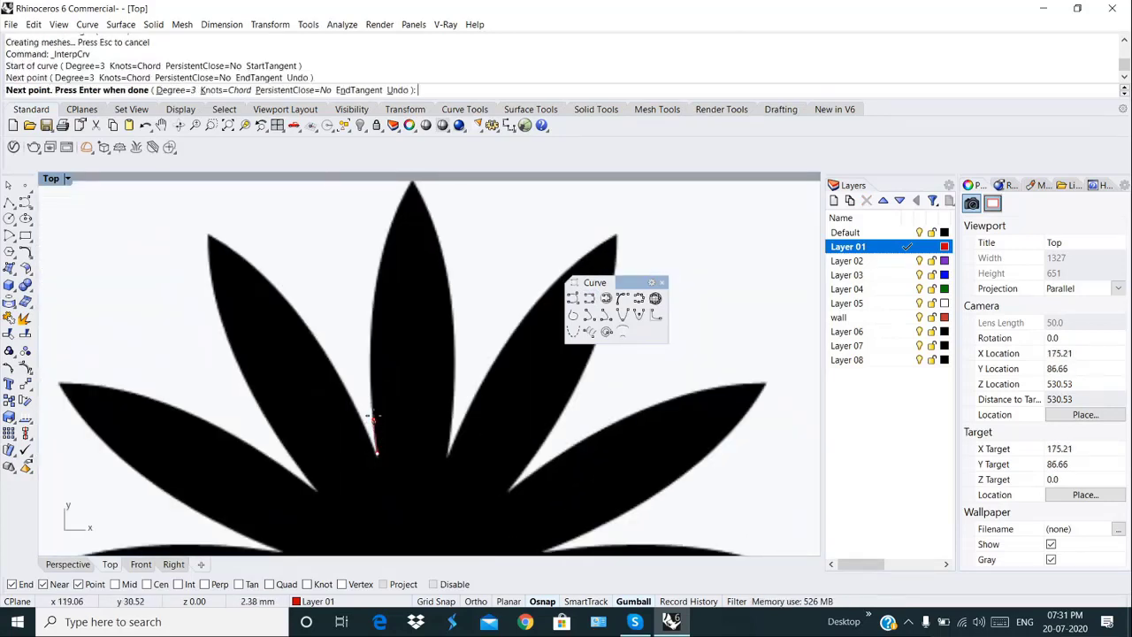
left_click(370, 367)
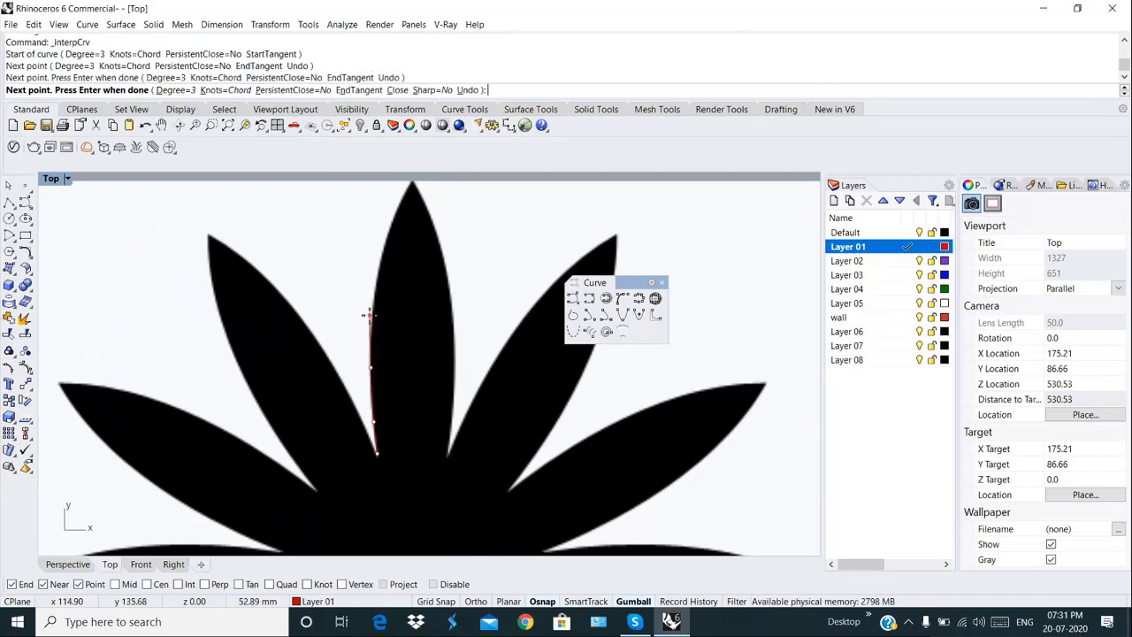
left_click(371, 308)
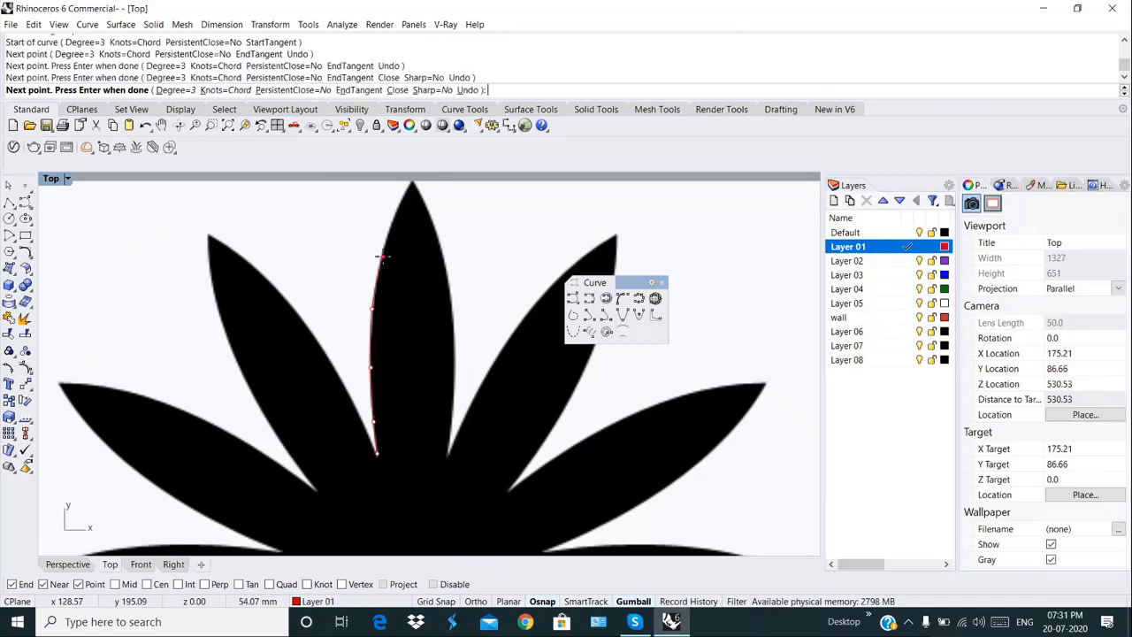
left_click(380, 258)
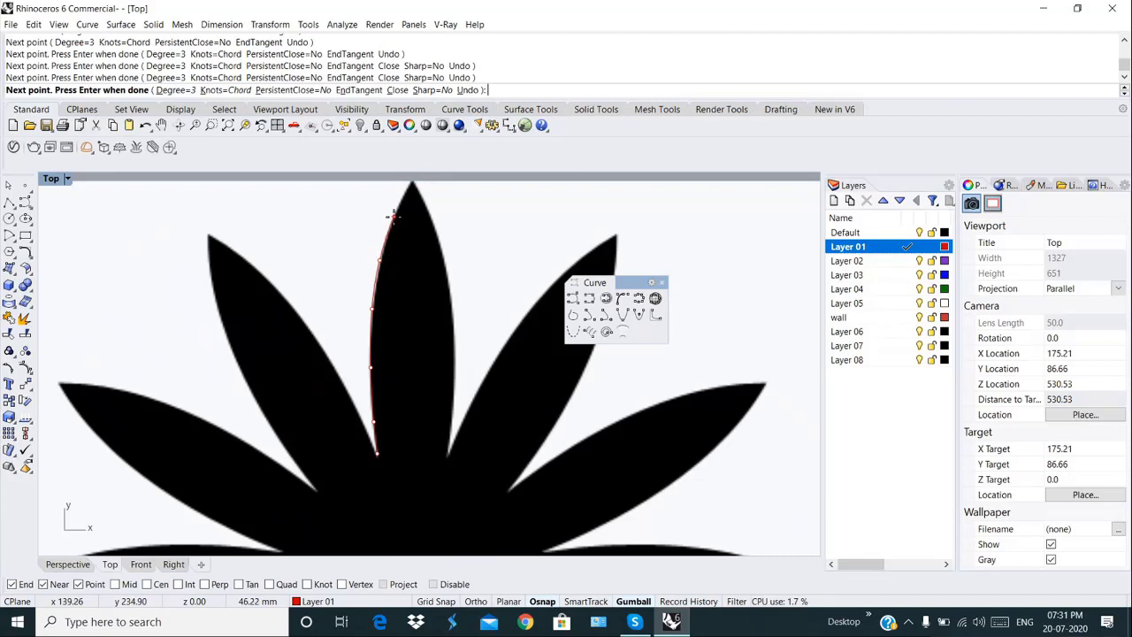
left_click(393, 215)
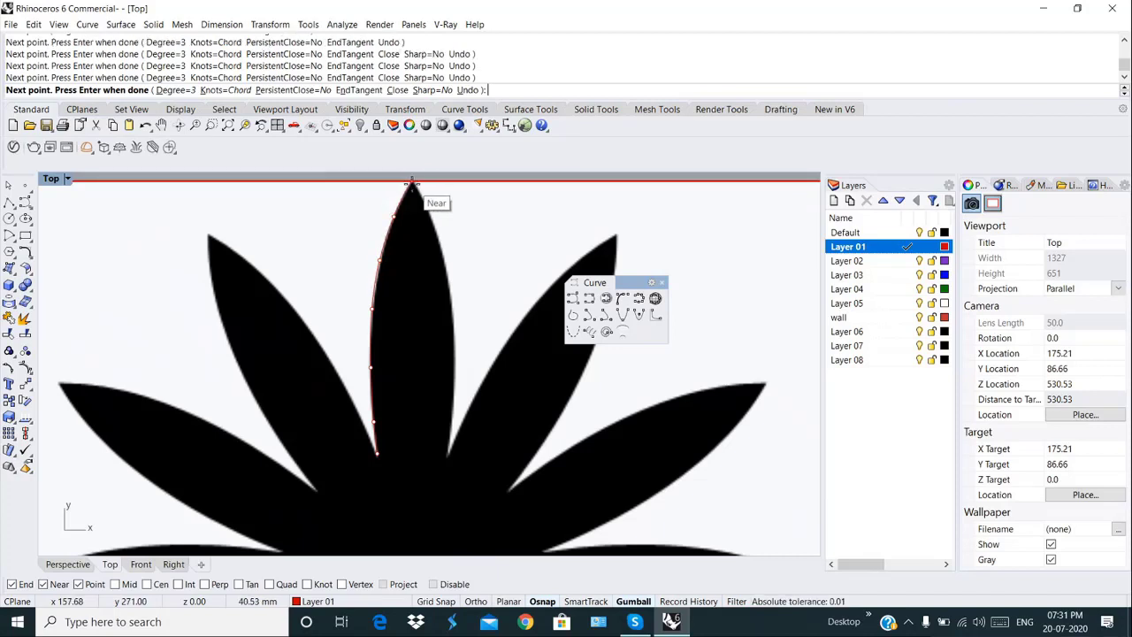
left_click(412, 184)
key("Return")
Step: Set the flower picture's material transparency to 78% and deselect the picture
scroll(470, 300, "down", 2)
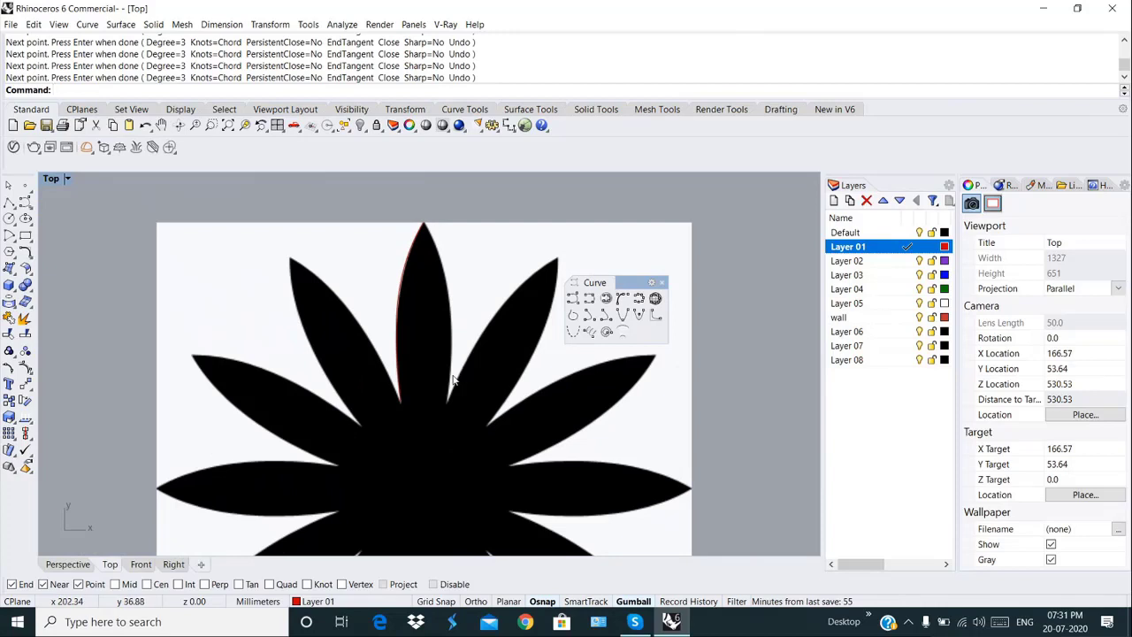
left_click(491, 342)
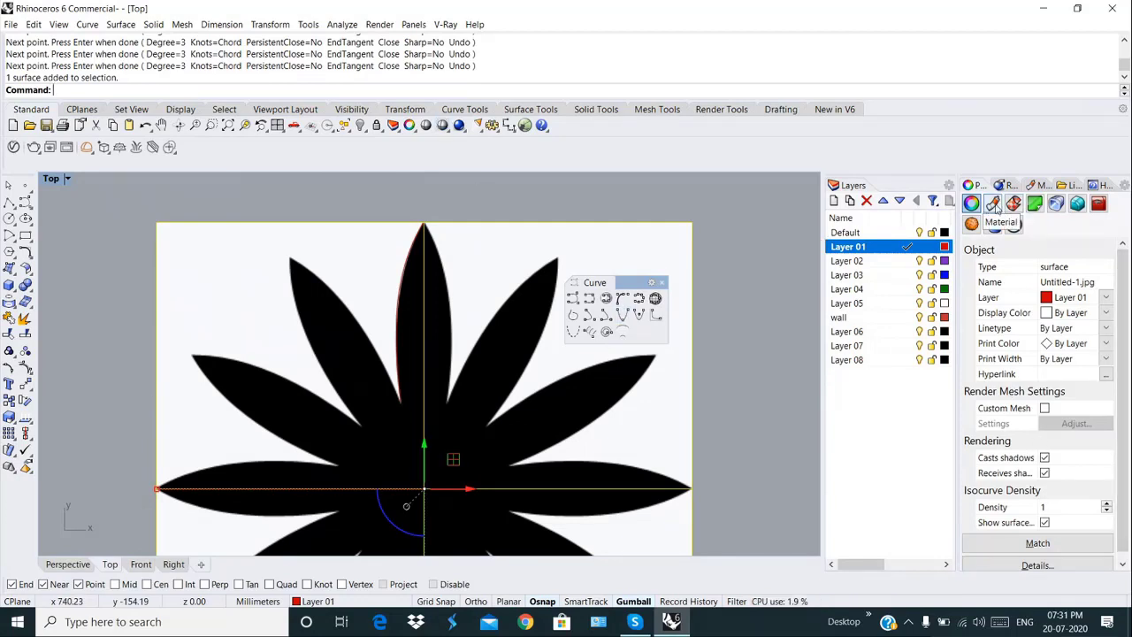
left_click(994, 204)
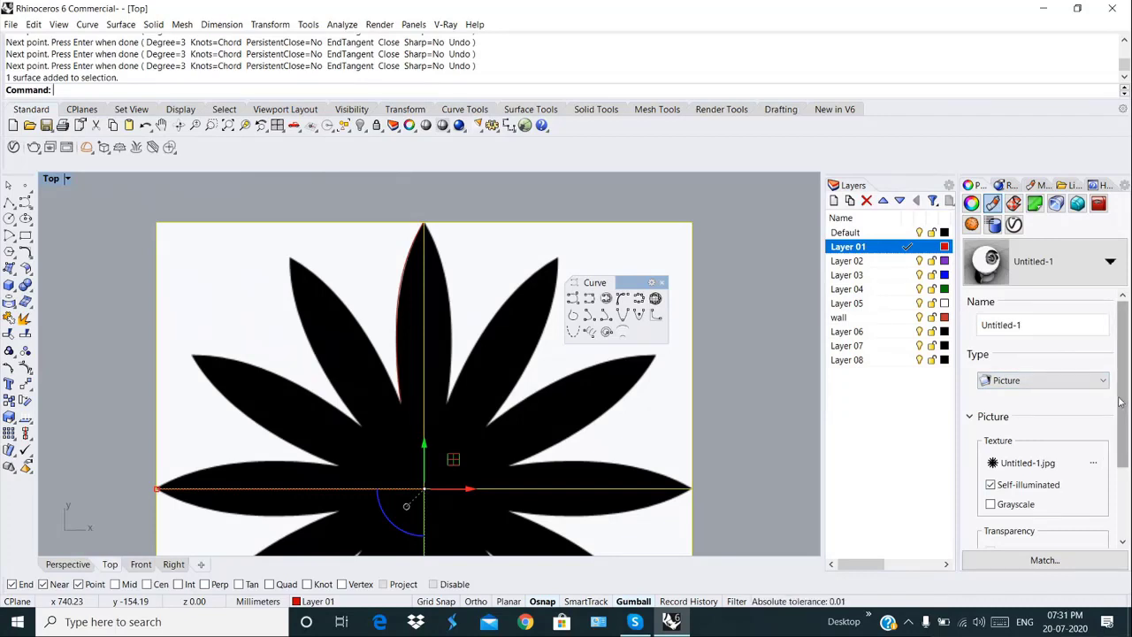
left_click_drag(1120, 402, 1123, 473)
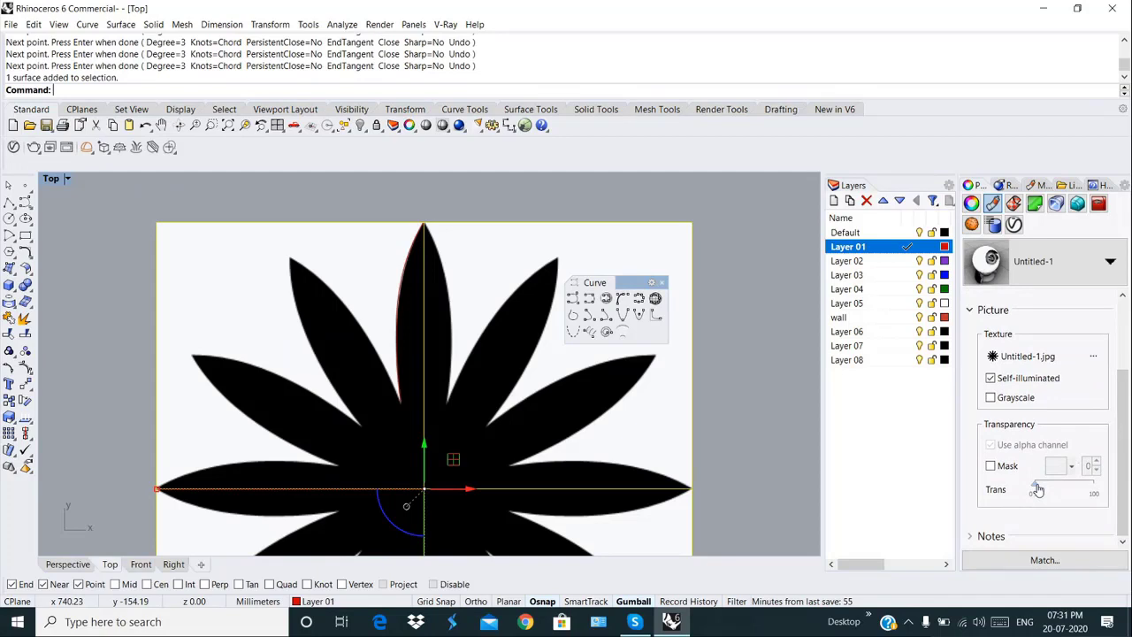
left_click_drag(1038, 489, 1082, 489)
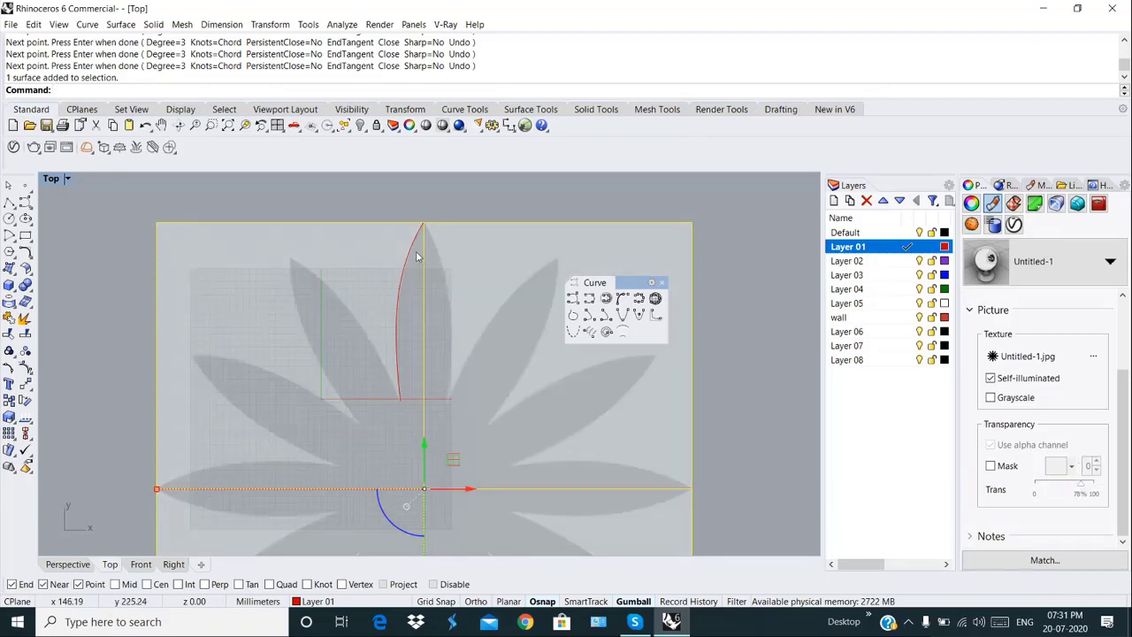
left_click(414, 200)
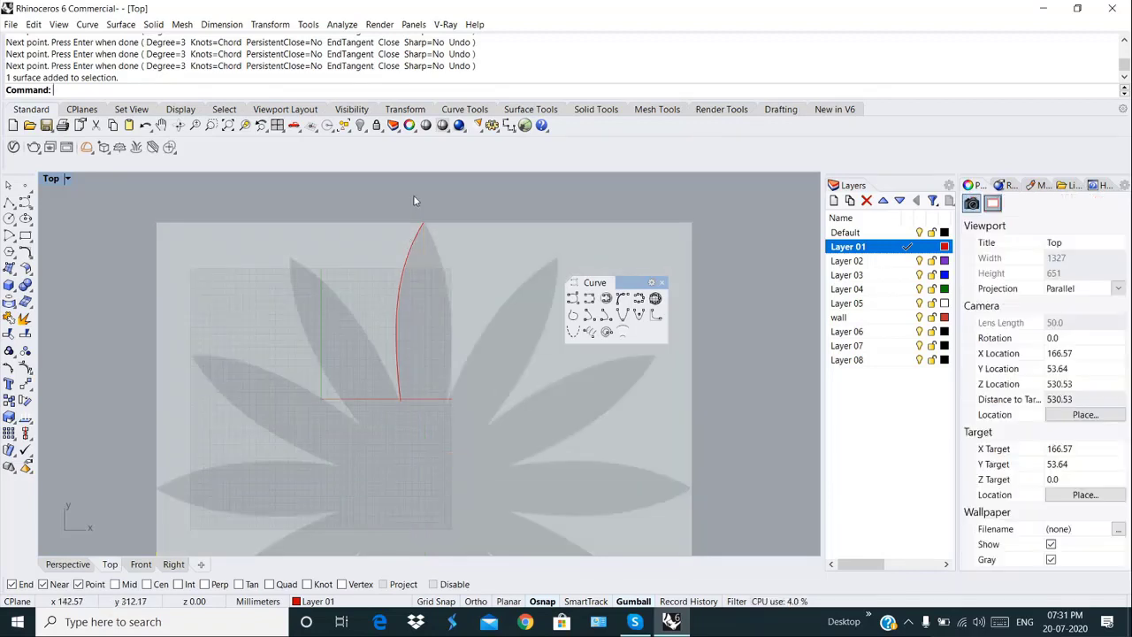
Step: Move the flower picture in the negative X direction, away from the traced petal curve
scroll(415, 250, "up", 4)
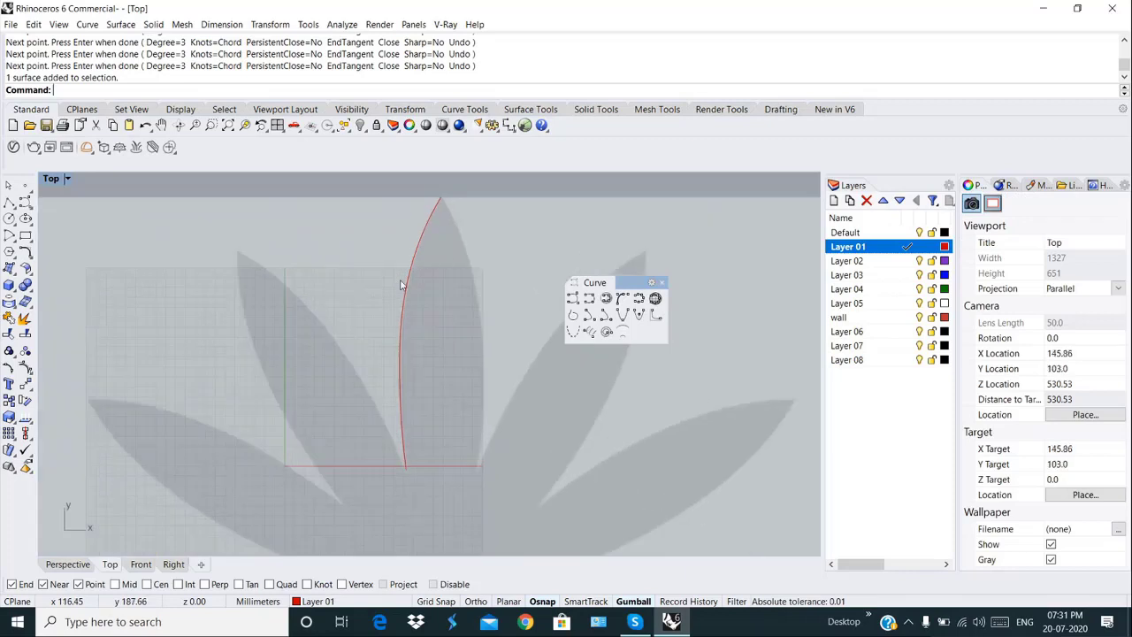
scroll(409, 305, "down", 3)
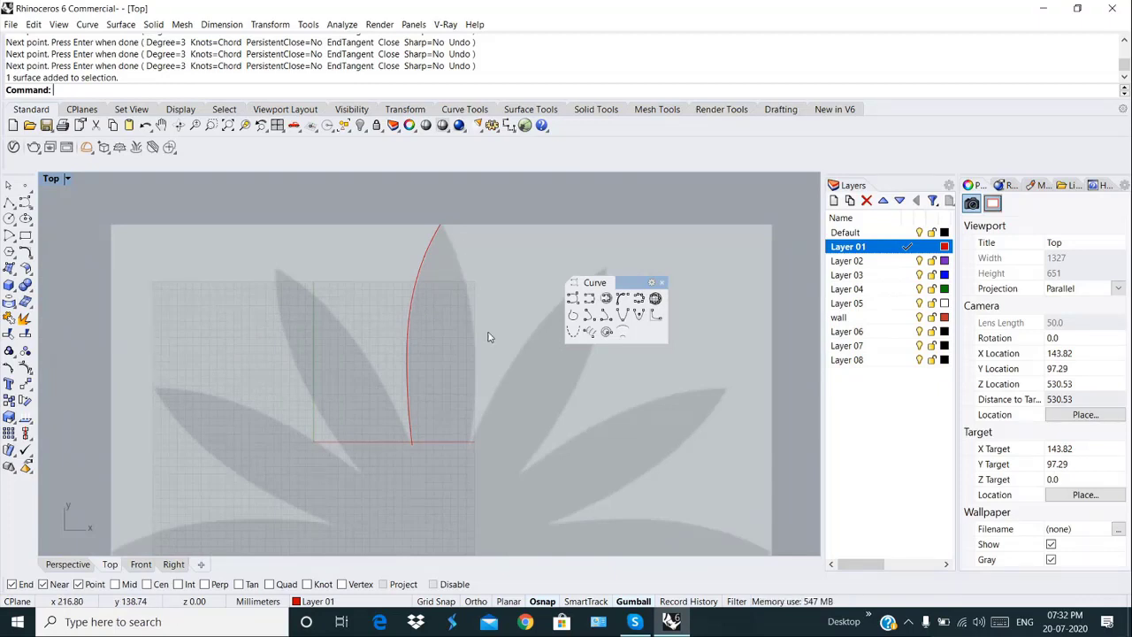
scroll(483, 406, "down", 6)
left_click(505, 407)
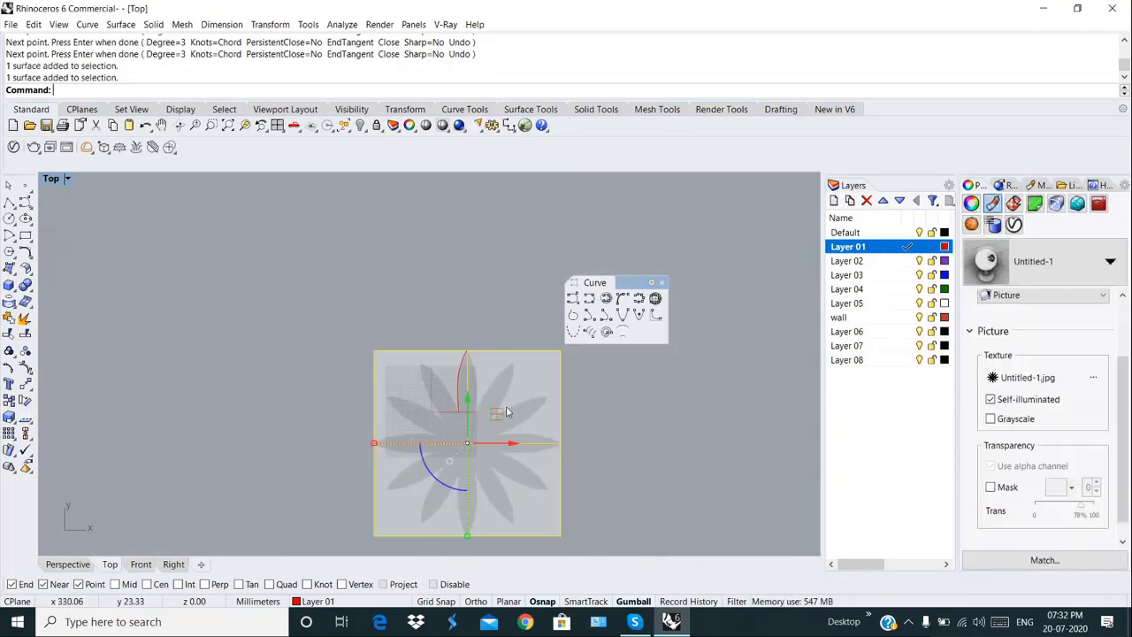
left_click_drag(513, 442, 289, 393)
scroll(455, 397, "up", 4)
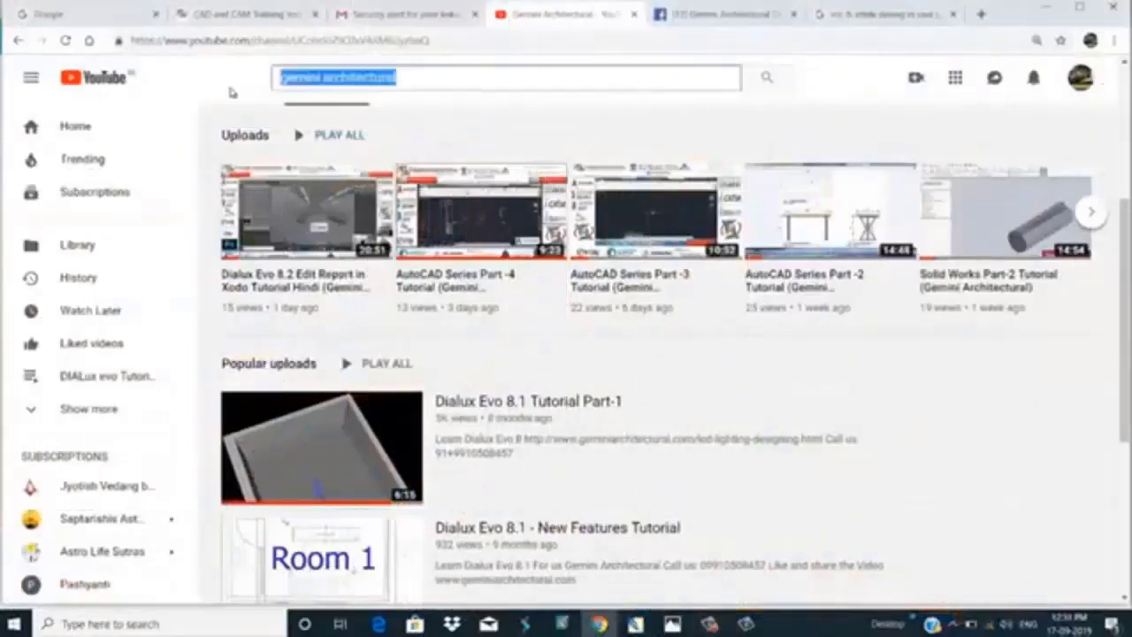
type("gemini architectural")
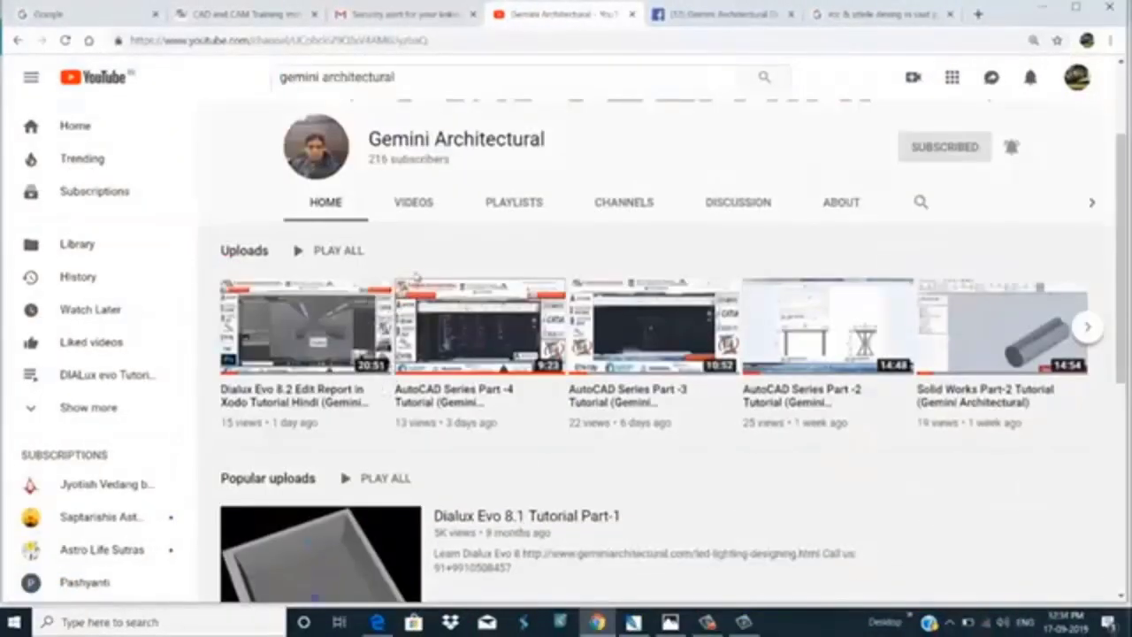
Step: Browse the uploaded videos of the Gemini Architectural YouTube channel and return to the start of the list
left_click(420, 203)
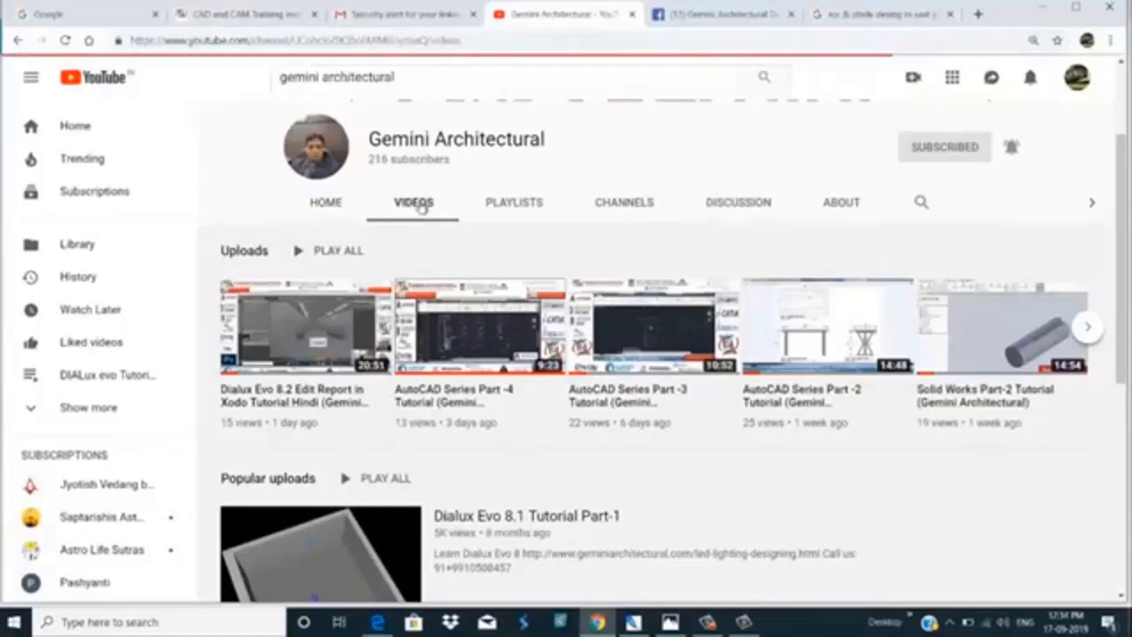
scroll(517, 338, "down", 3)
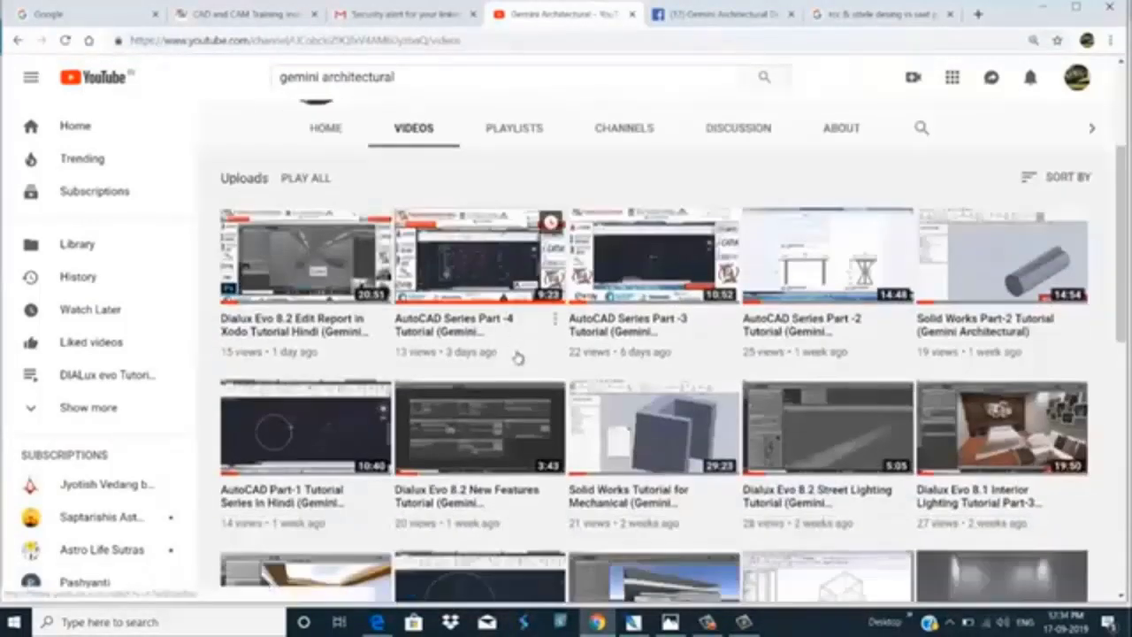
scroll(657, 364, "down", 2)
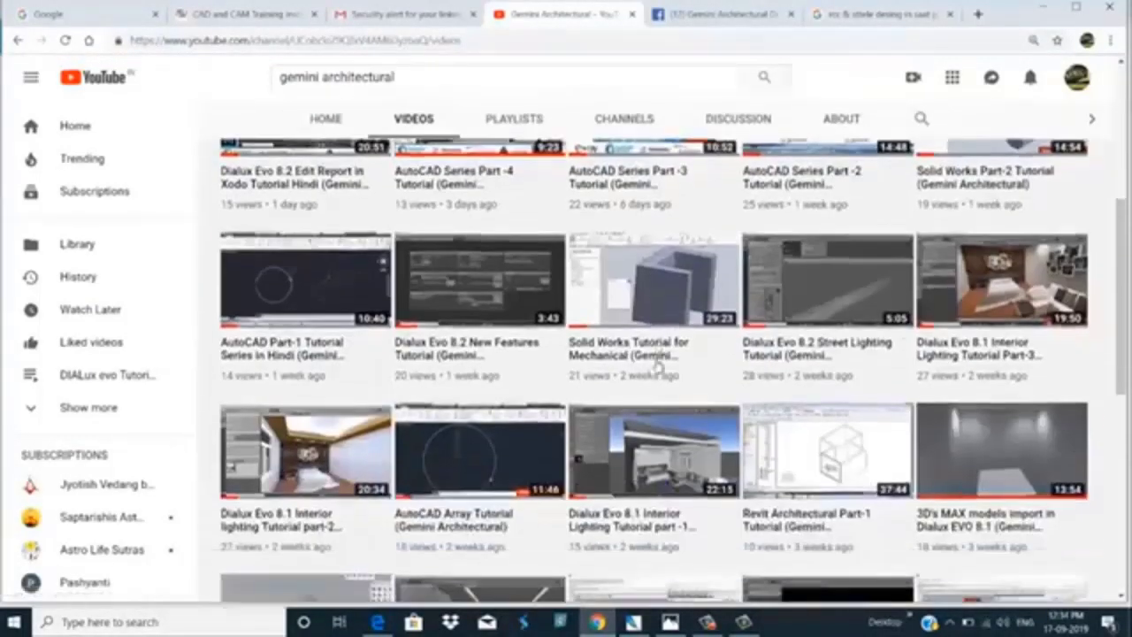
scroll(657, 363, "down", 2)
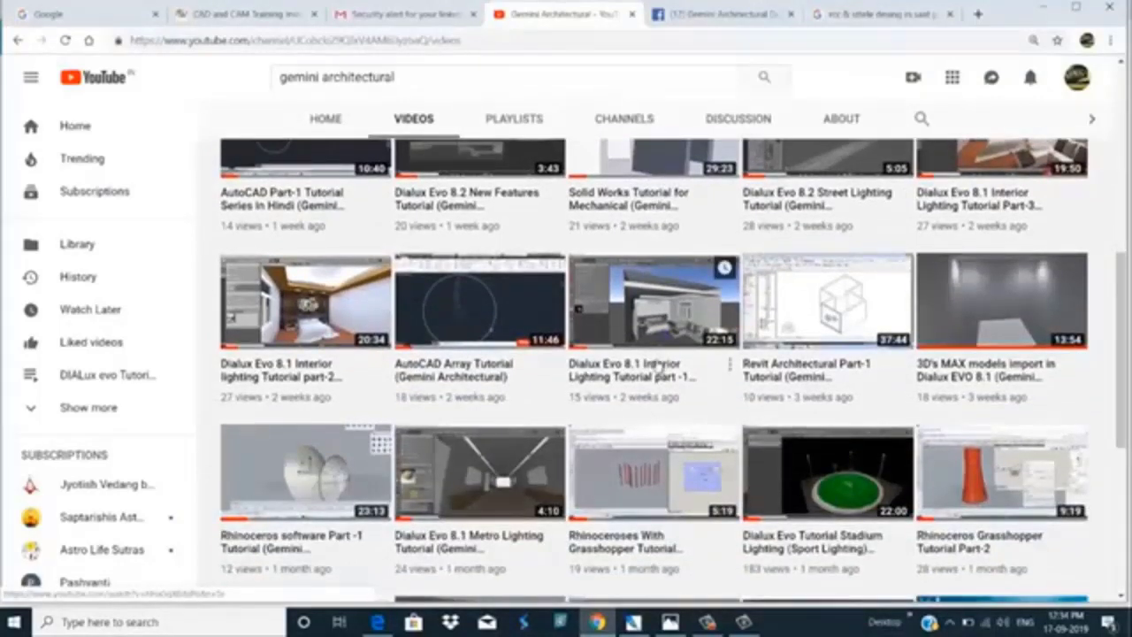
scroll(658, 364, "down", 3)
scroll(658, 365, "down", 1)
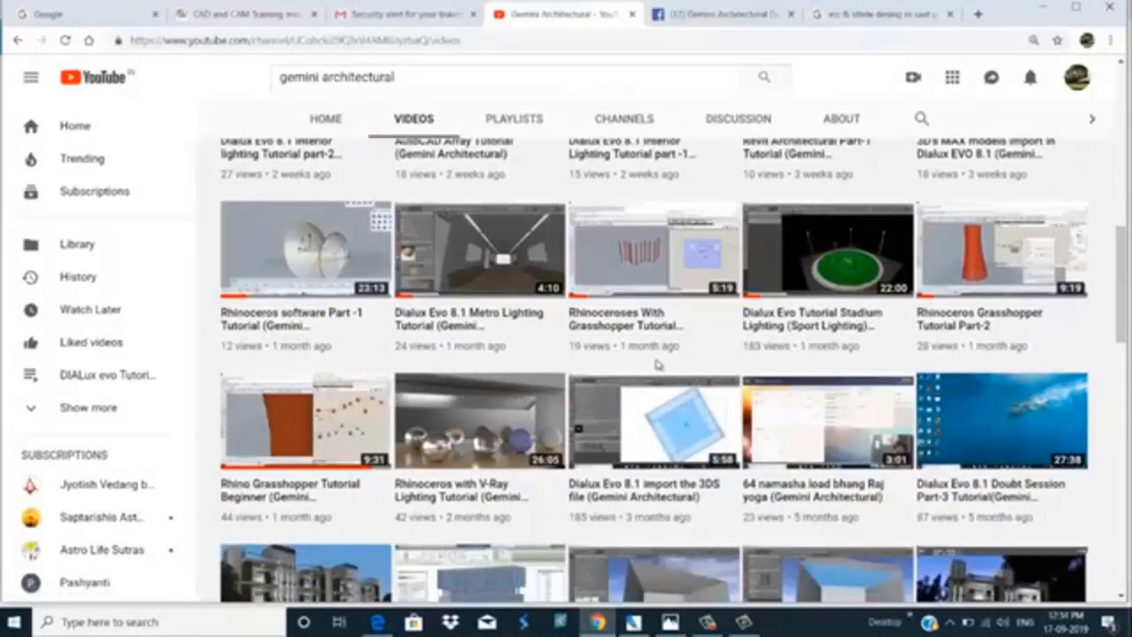
scroll(658, 365, "up", 10)
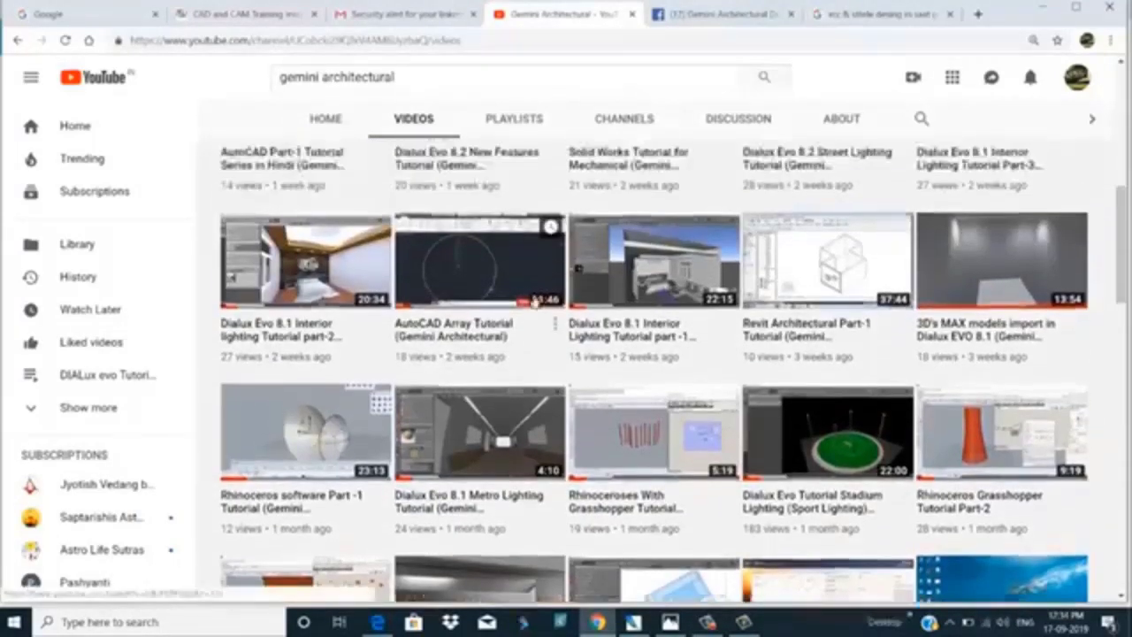
scroll(535, 297, "up", 1)
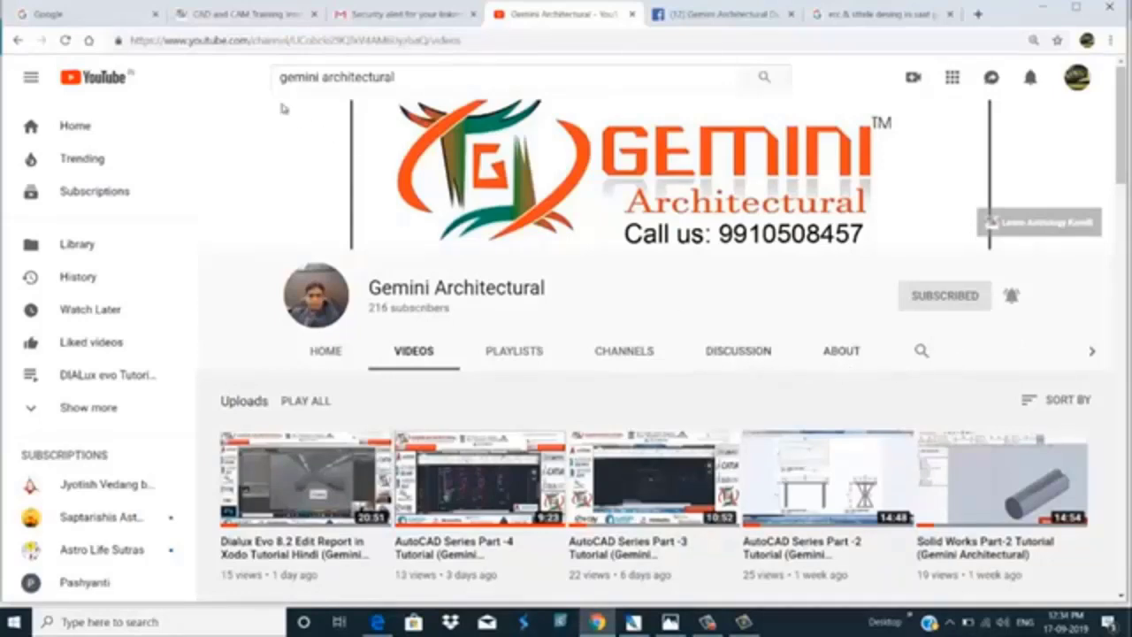
Step: Switch to the geminiarchitectural.com website and examine its Architectural Courses list
left_click(209, 22)
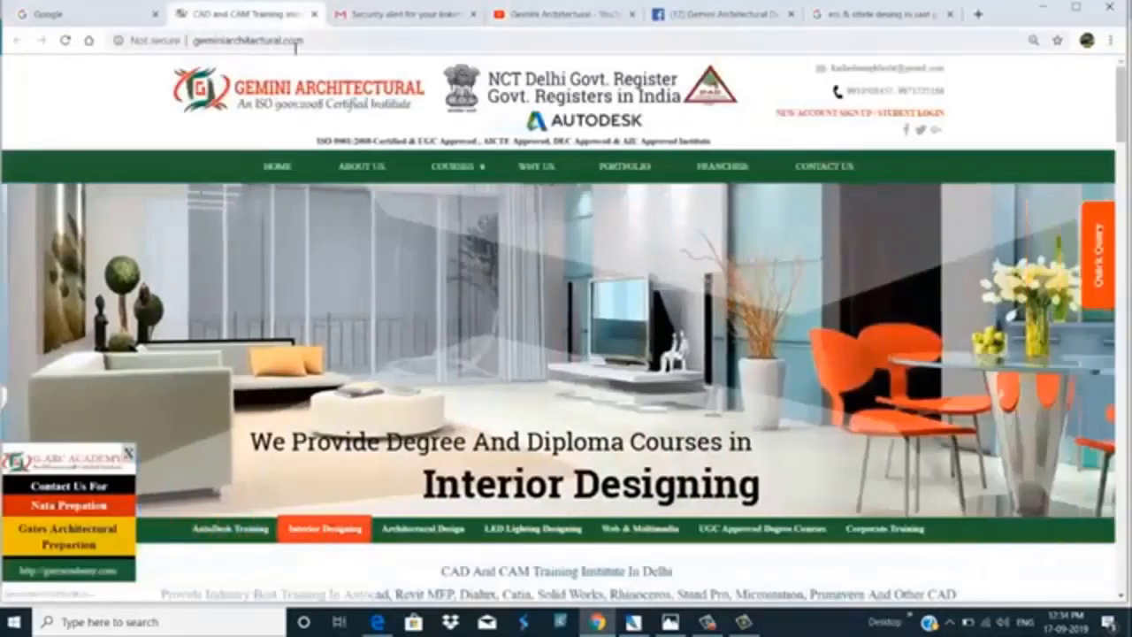
mouse_move(486, 171)
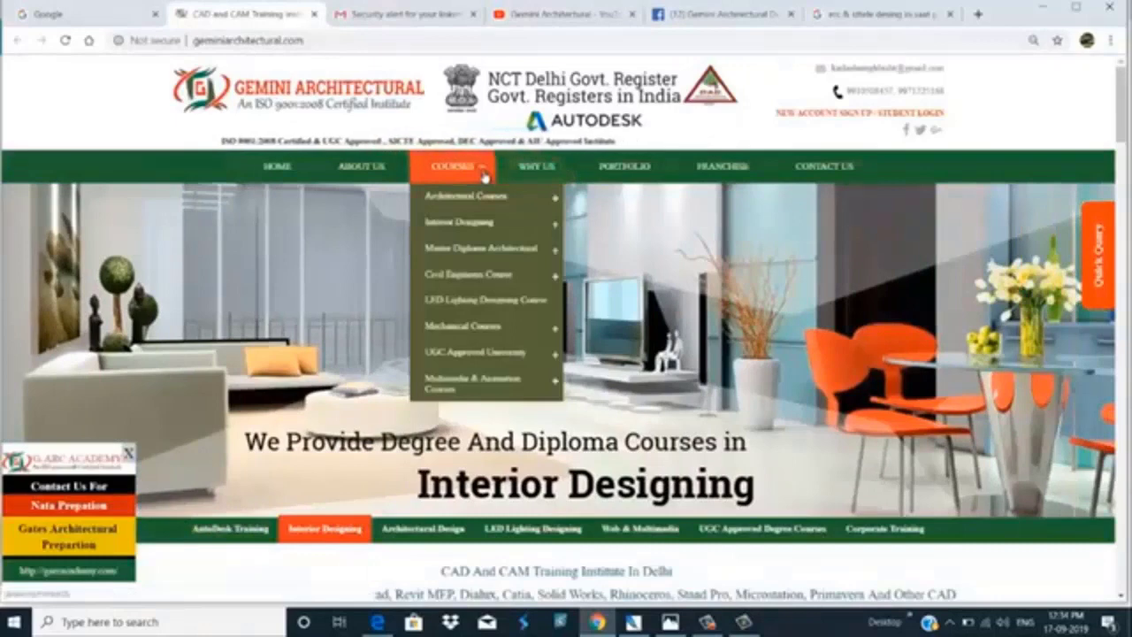
mouse_move(484, 195)
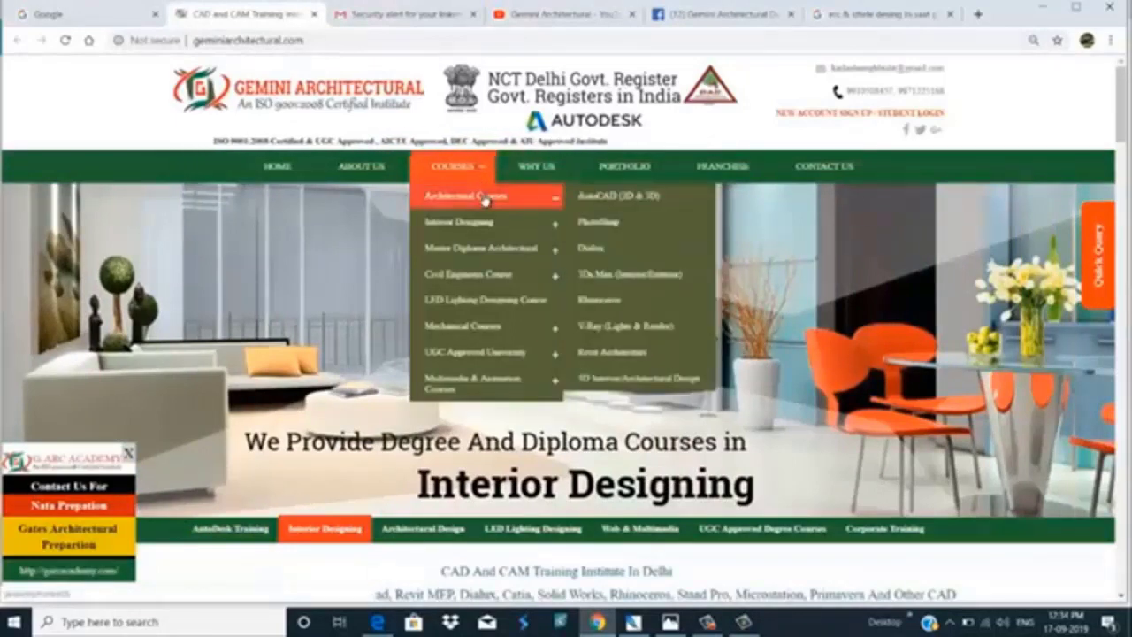